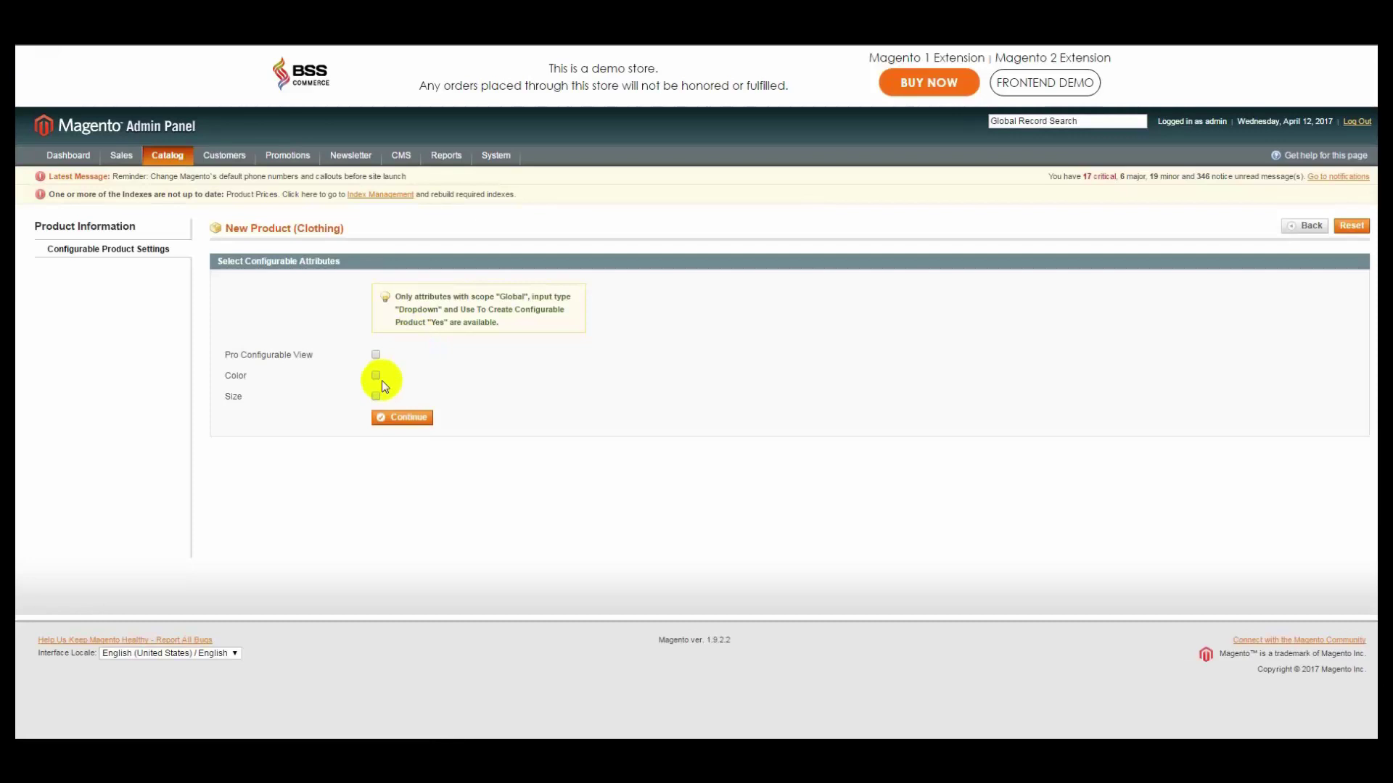
Choose Color and Size as the configurable attributes and continue to the product form.
left_click(376, 397)
left_click(401, 419)
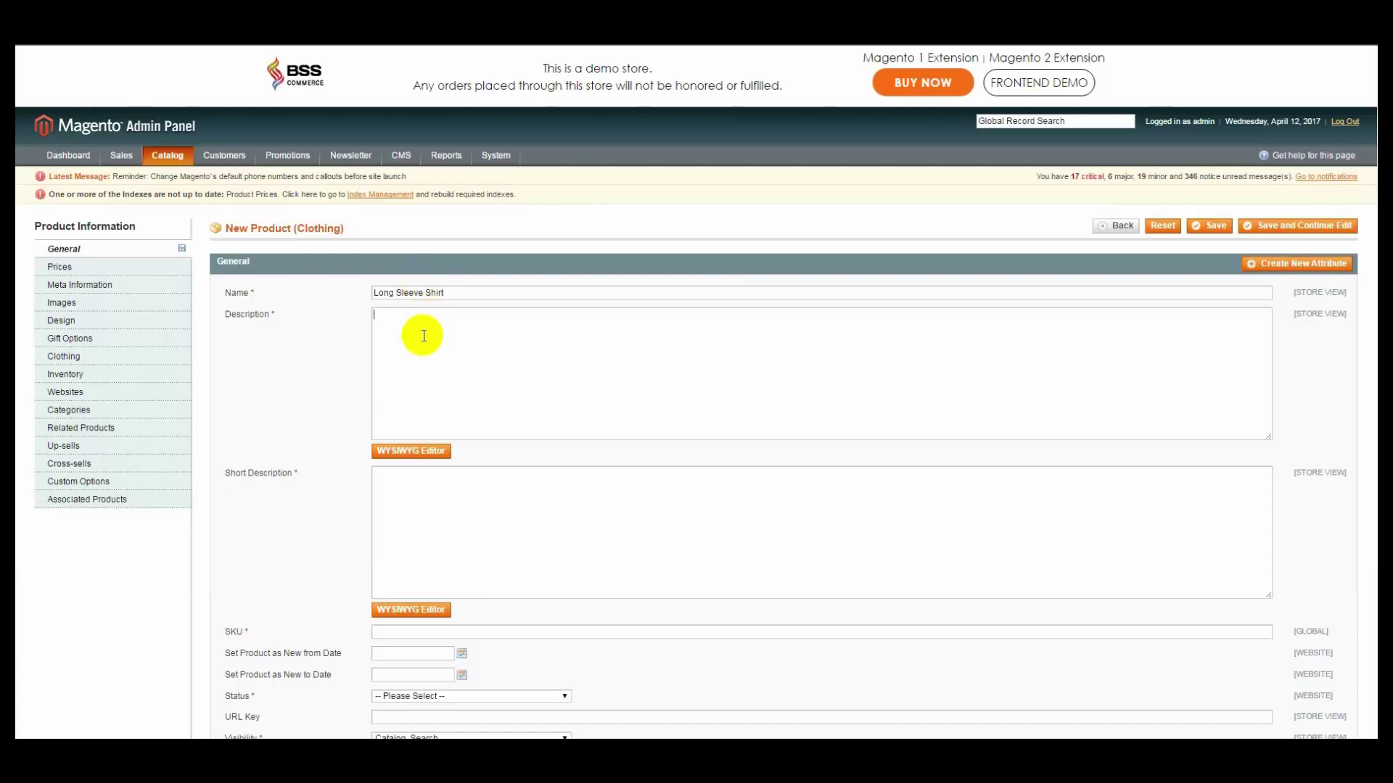
Copy the product name Long Sleeve Shirt into the Description, Short Description and SKU.
left_click_drag(460, 290, 315, 295)
key("ctrl+c")
left_click(428, 333)
key("ctrl+v")
left_click(489, 537)
key("ctrl+v")
scroll(484, 533, "down", 2)
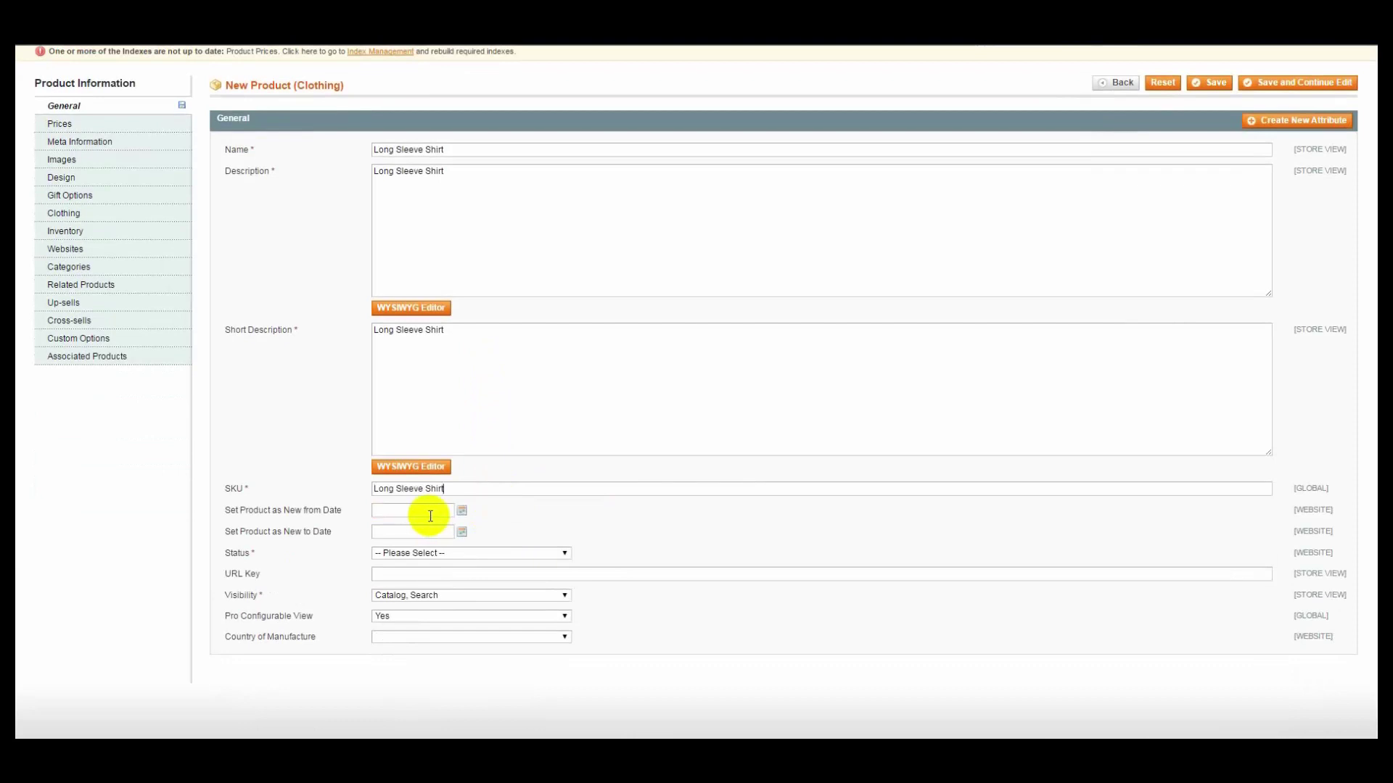
Set the product's Status to Enabled, Pro Configurable View to No and Visibility to Catalog, Search.
left_click(429, 557)
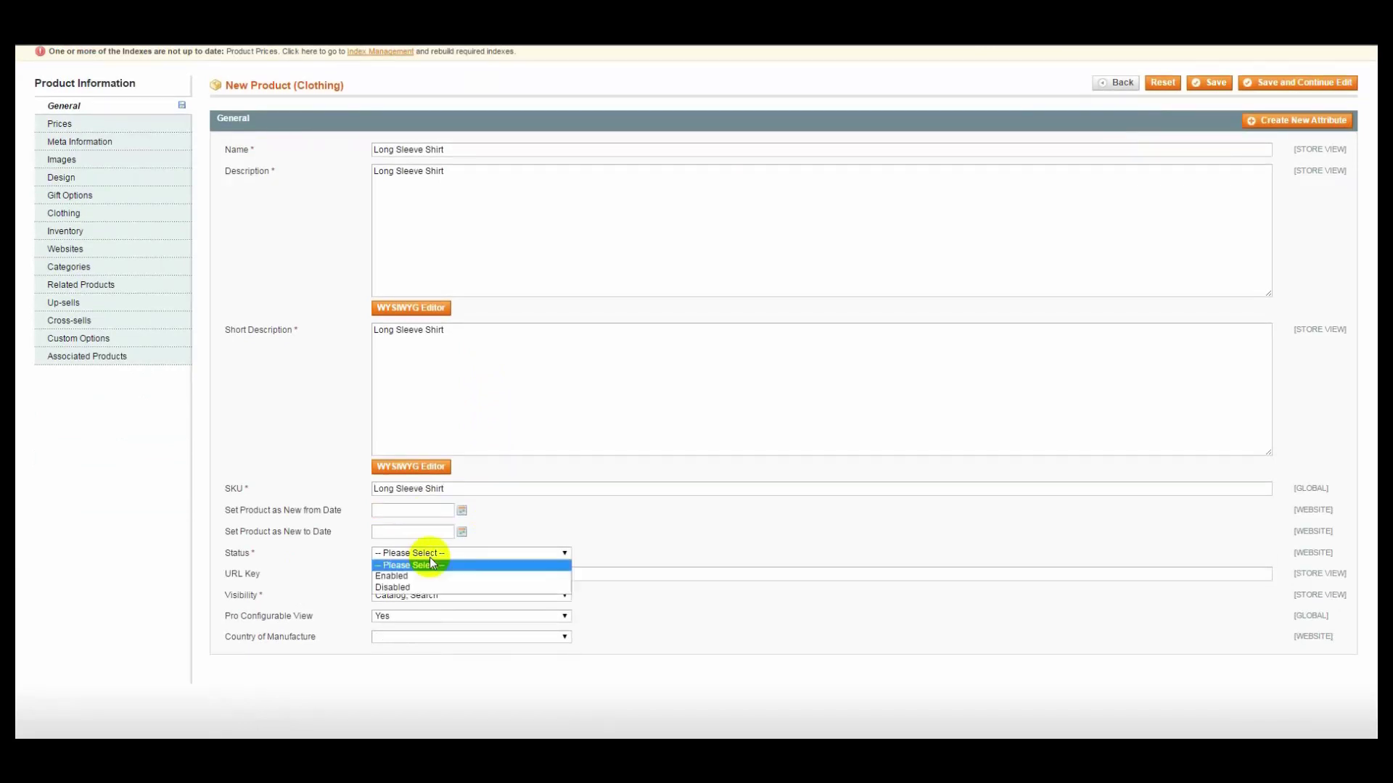
left_click(433, 574)
left_click(441, 595)
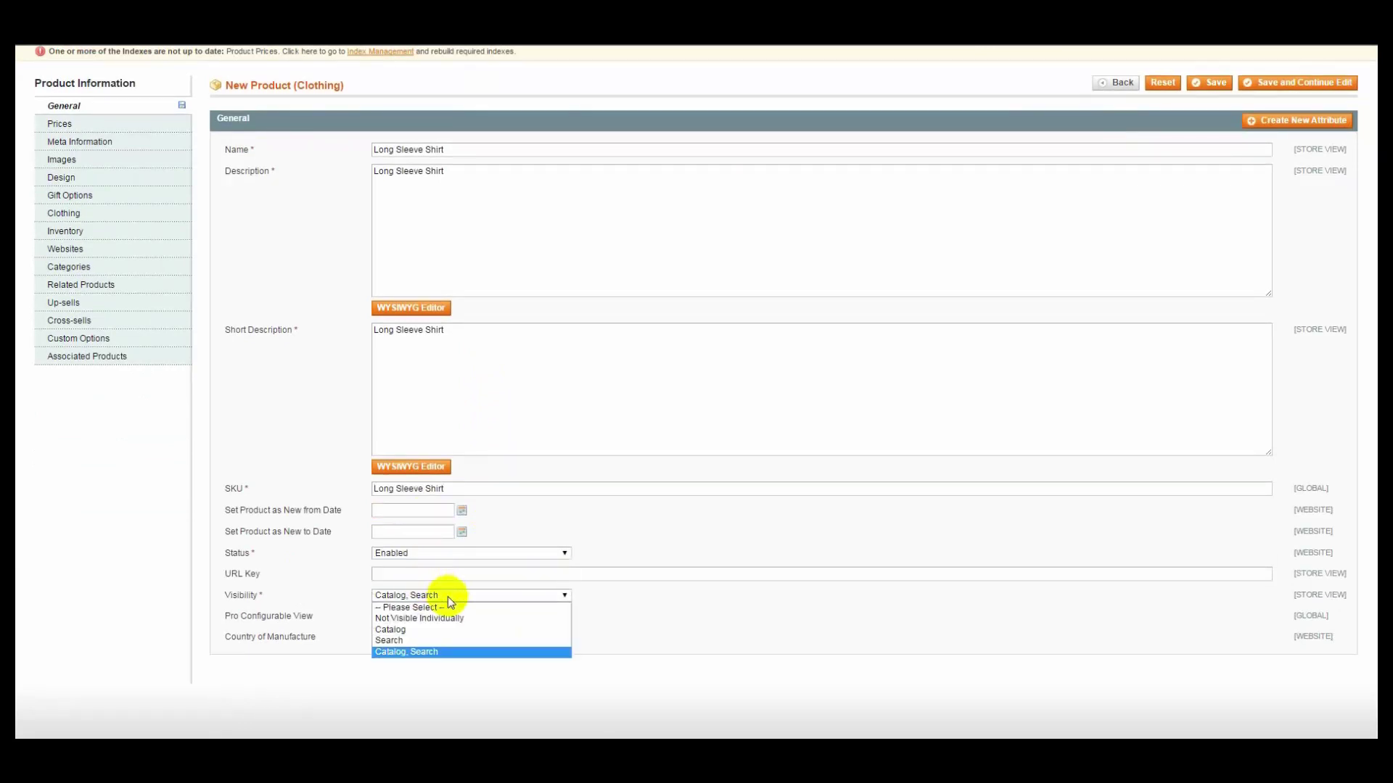
left_click(447, 623)
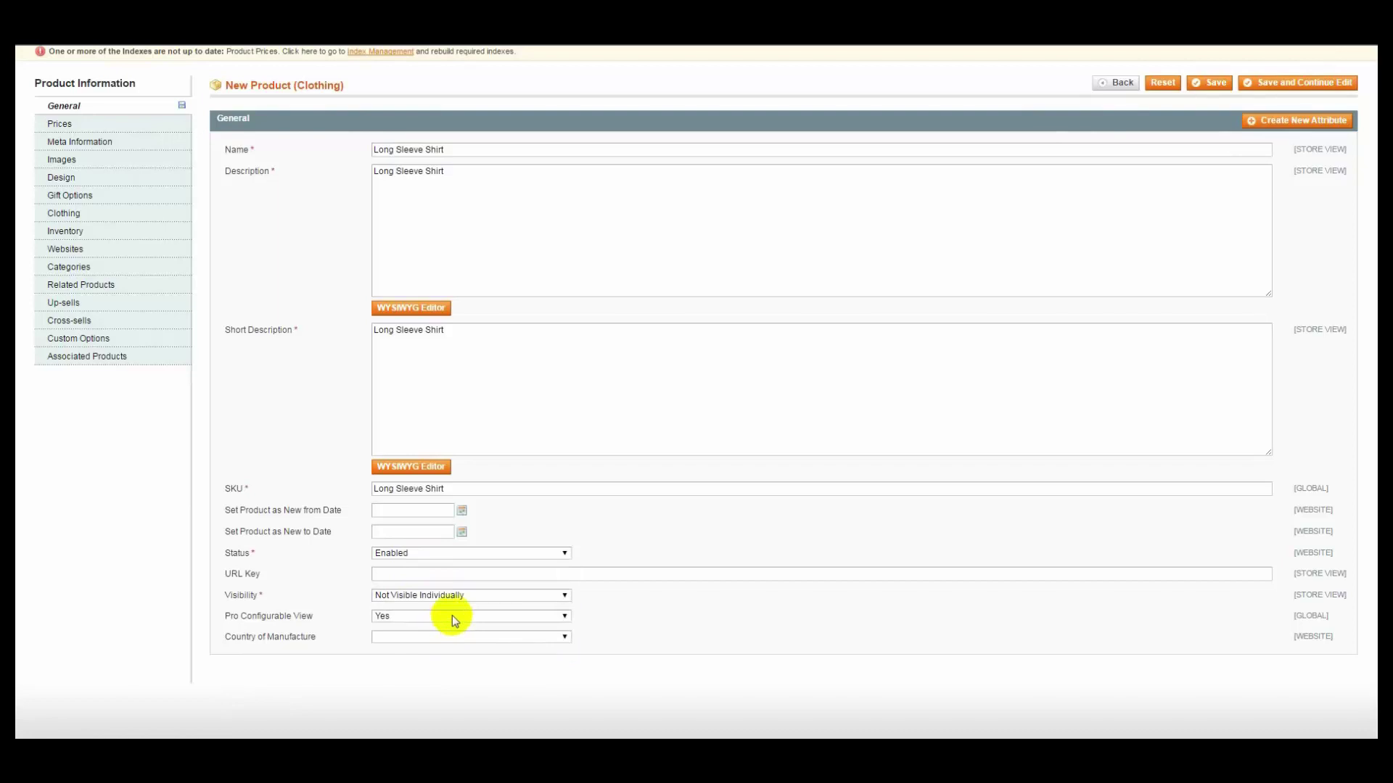
left_click(451, 615)
left_click(452, 637)
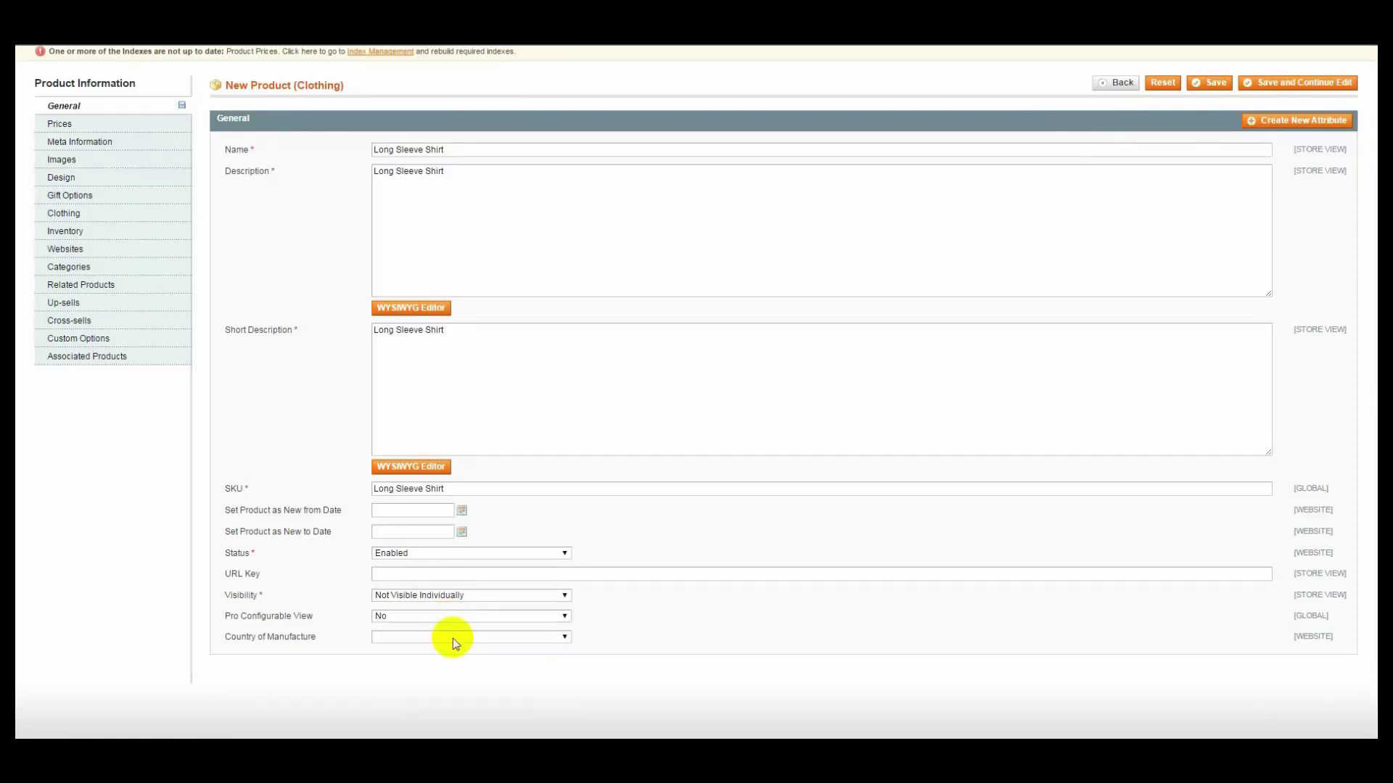
left_click(413, 596)
left_click(406, 650)
Set the product's price to 90 USD and its tax class to None.
scroll(220, 402, "up", 2)
left_click(115, 268)
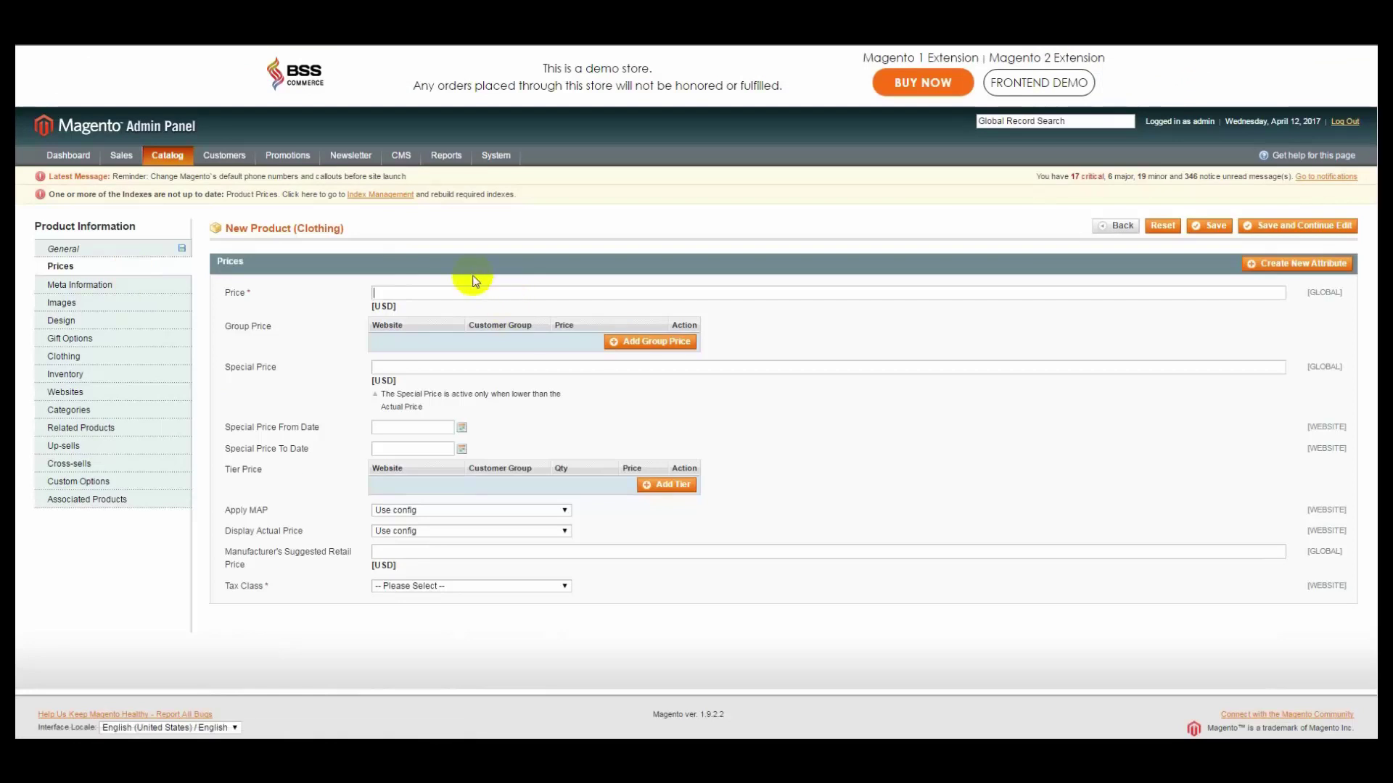
type("90")
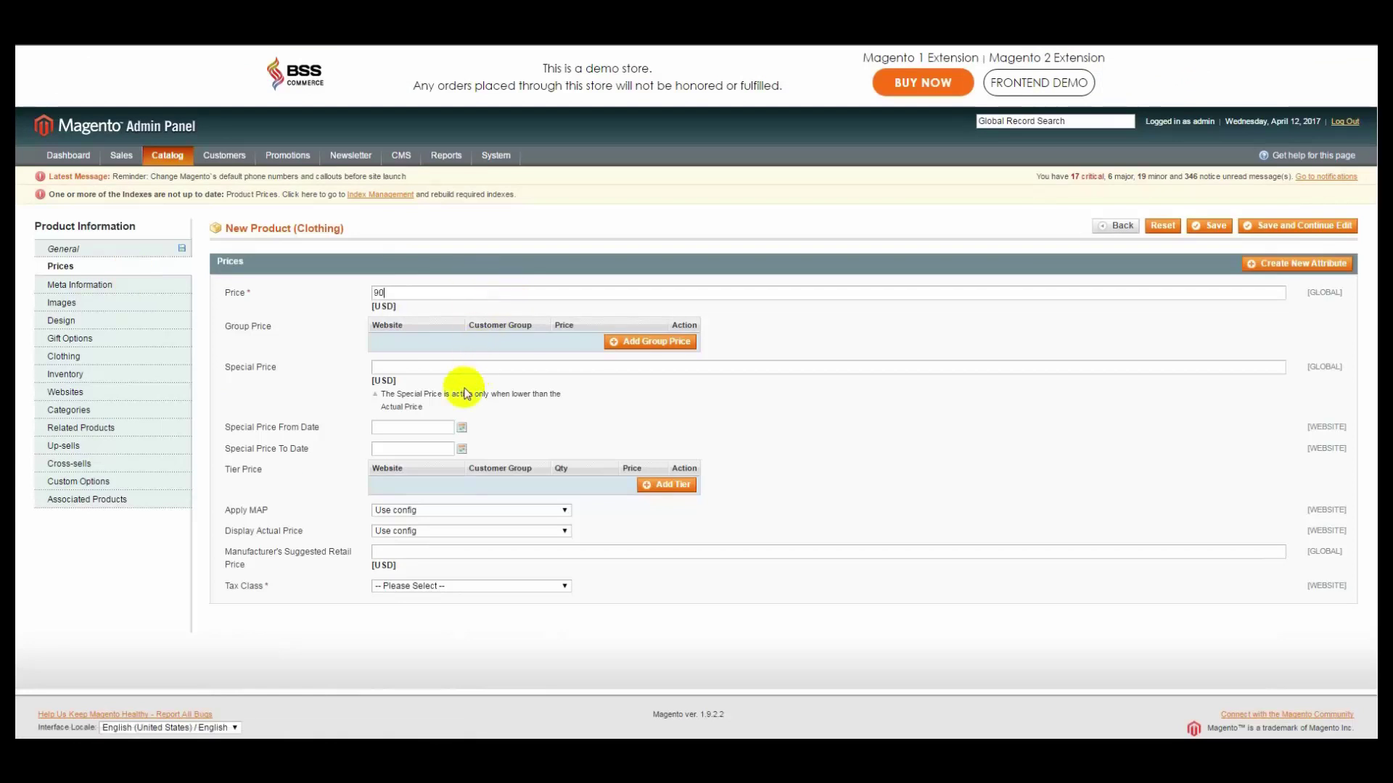
left_click(438, 587)
left_click(442, 598)
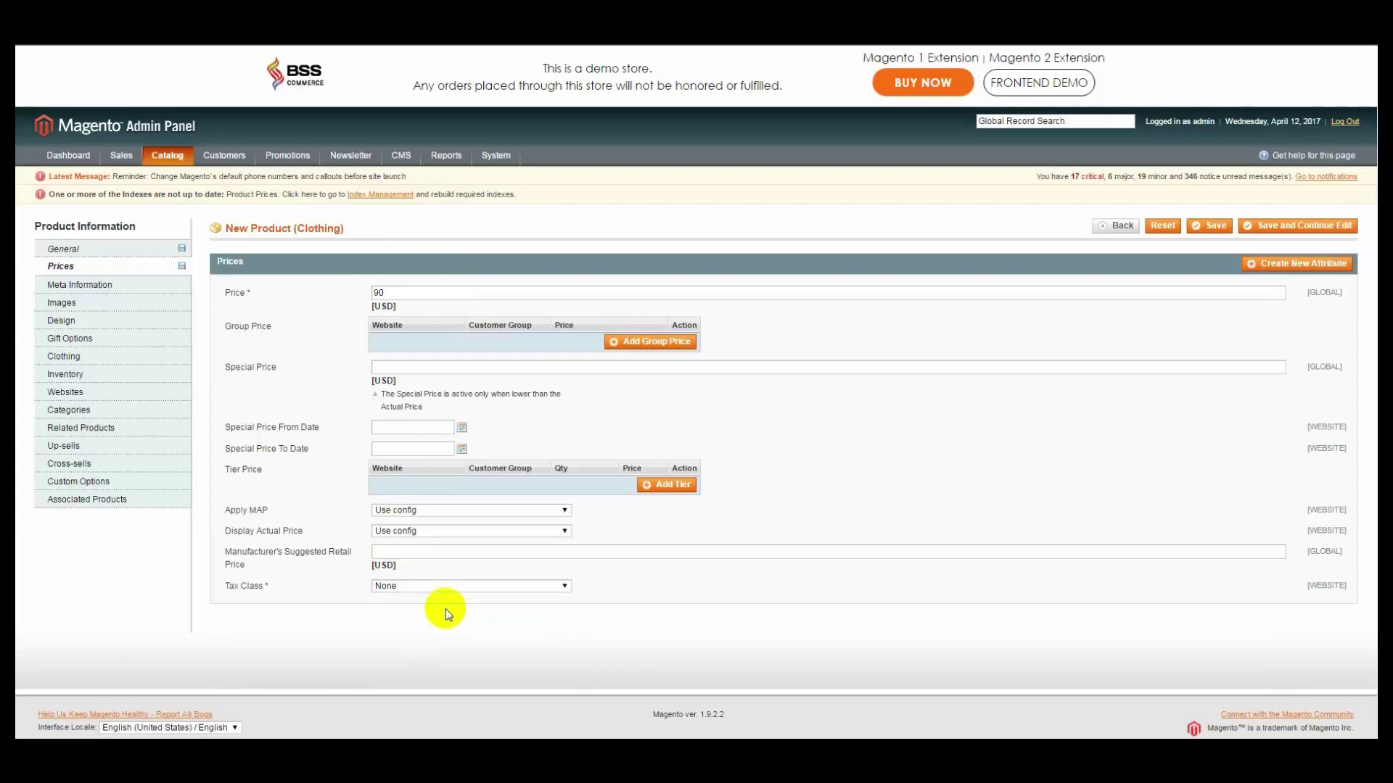
Upload the shirt photo HTB1hzaEGpXXXXbaXFXXq6xXFXXXf (1).jpg to the product's images.
left_click(156, 303)
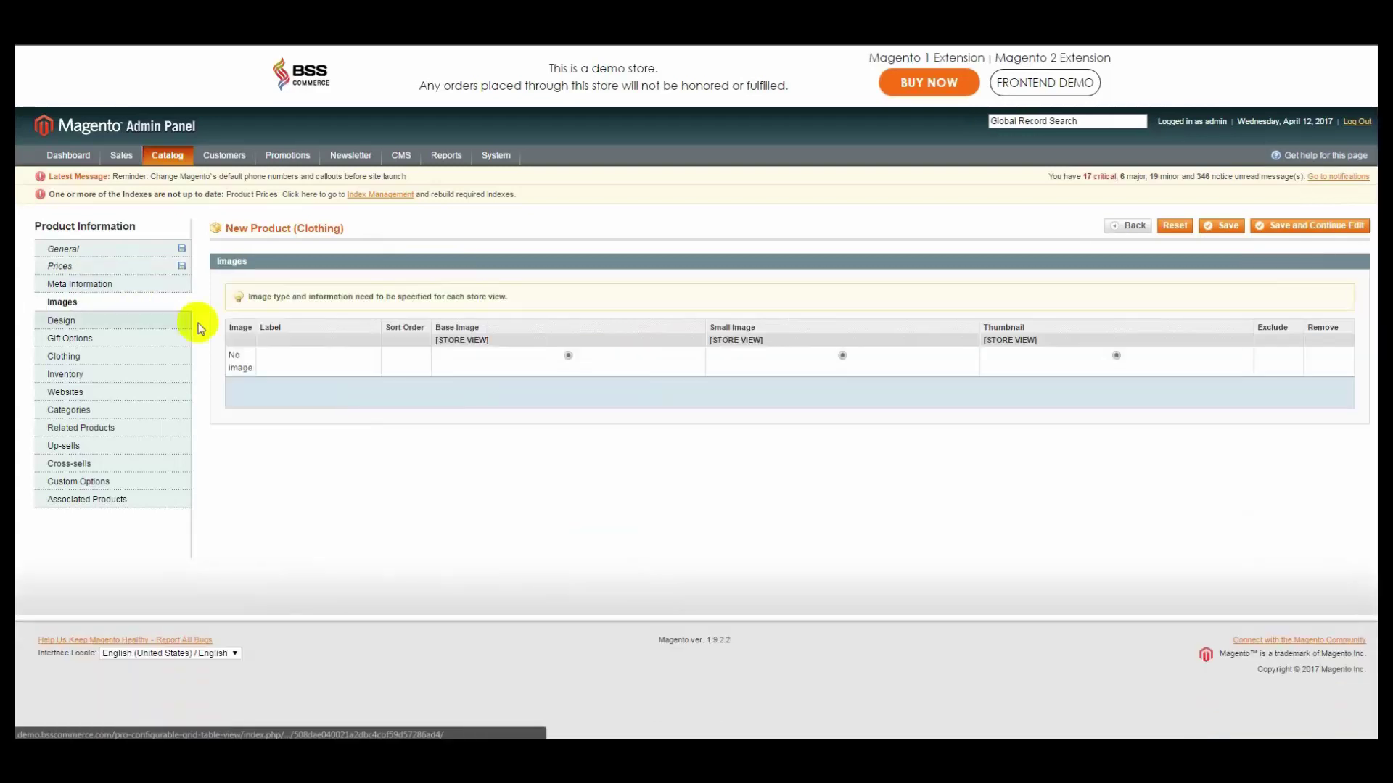
left_click(1209, 391)
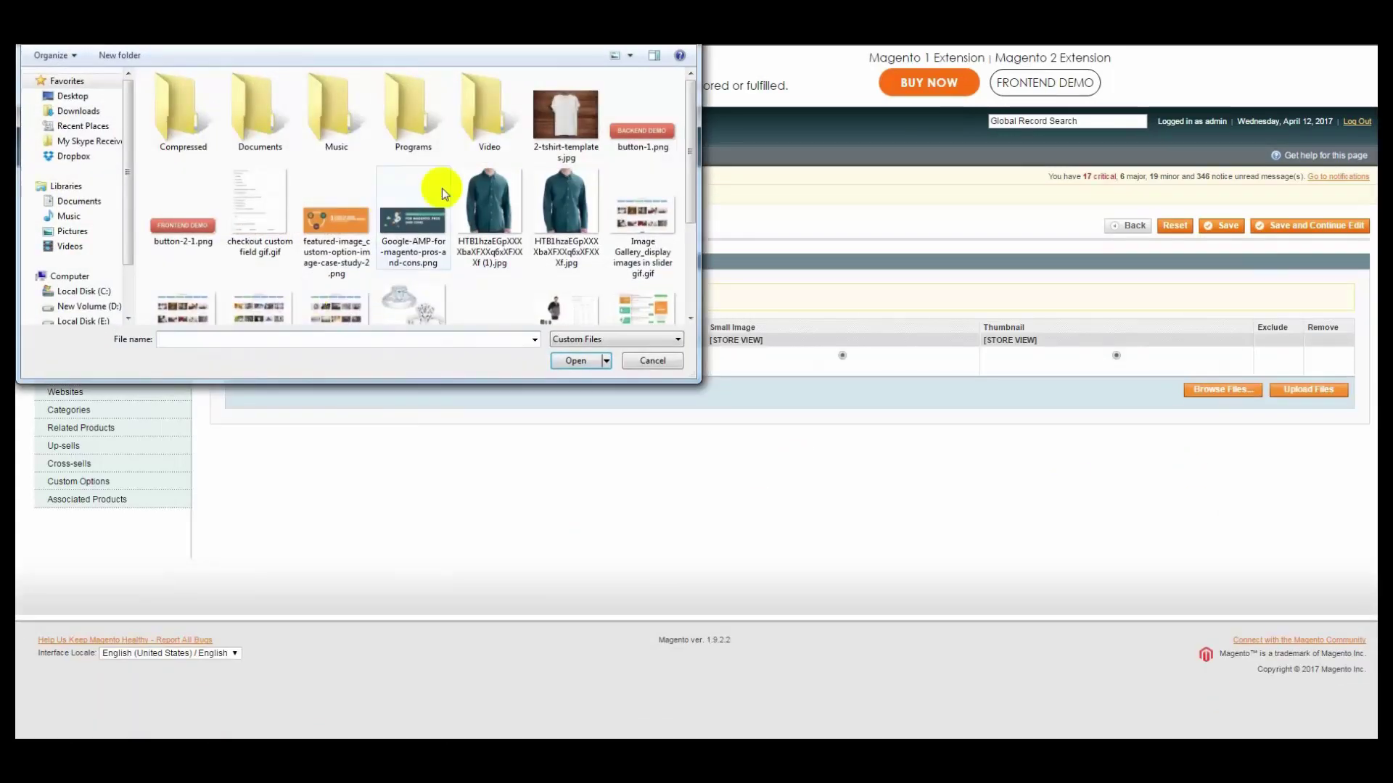
double_click(443, 187)
left_click(1310, 390)
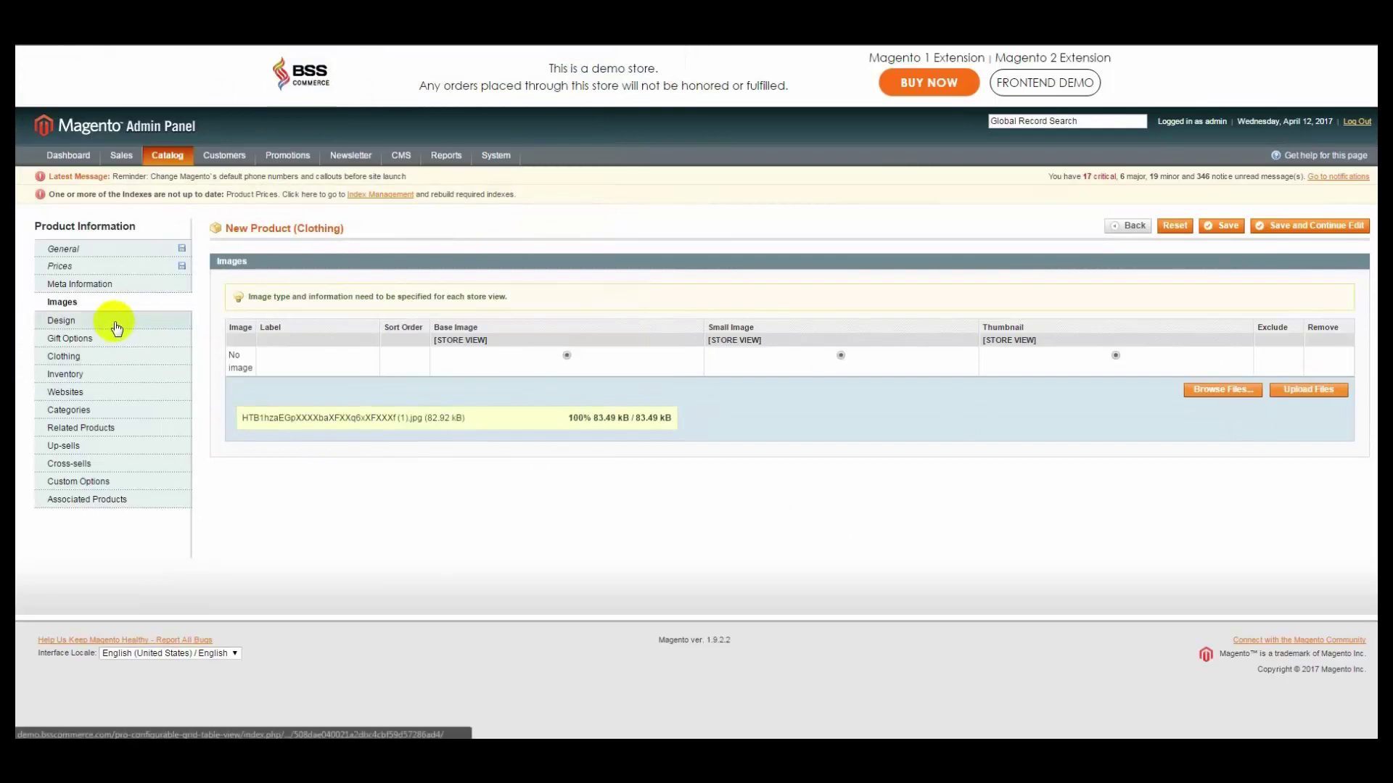
Set the Type in the product's Clothing attributes to Shirts.
left_click(116, 362)
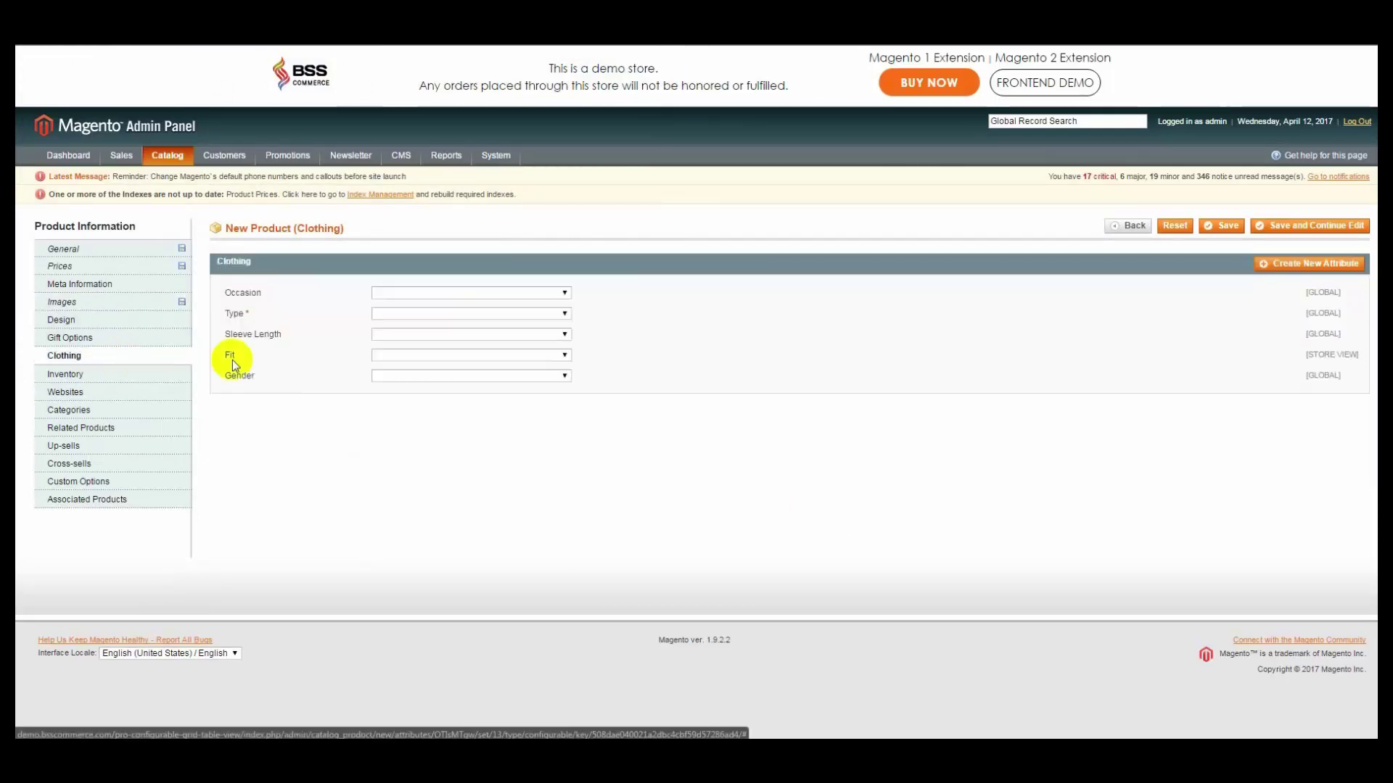
left_click(384, 313)
left_click(395, 427)
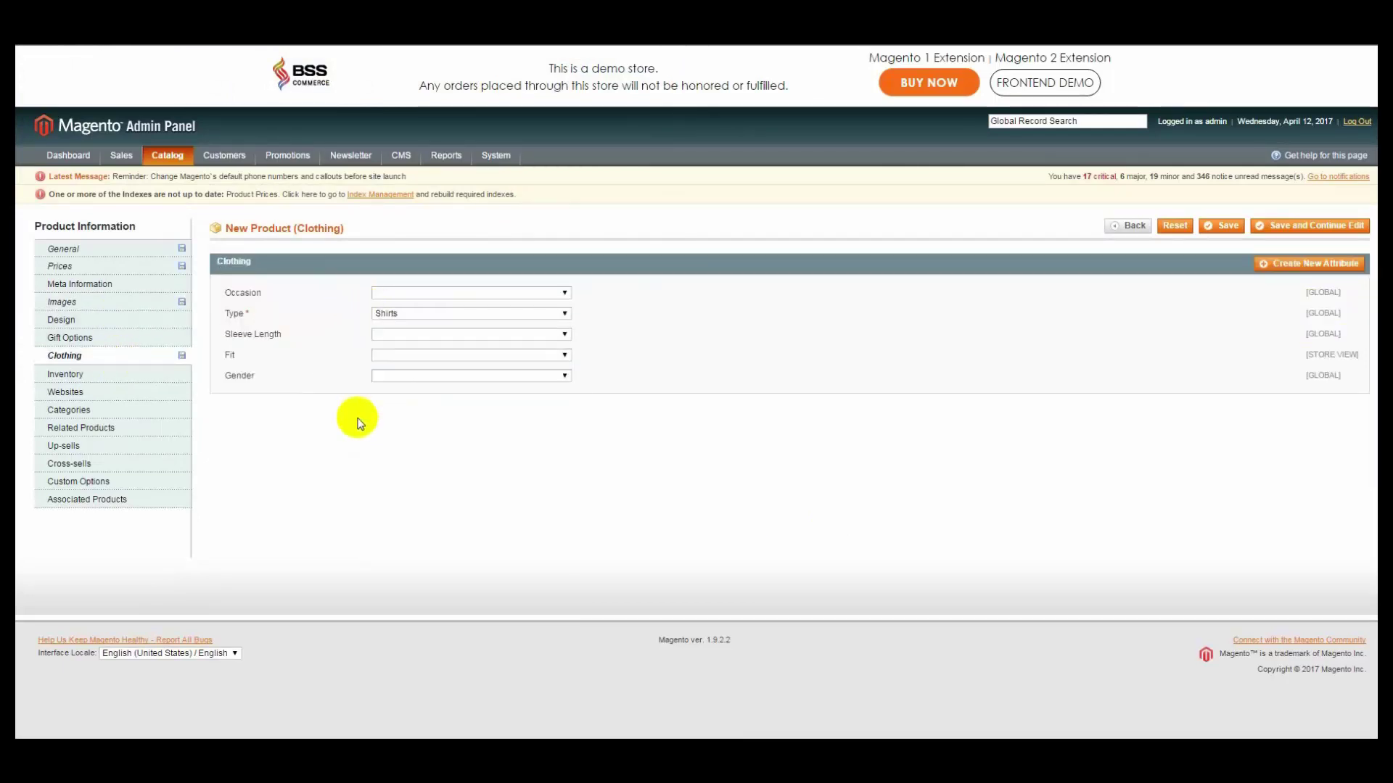
Set the stock availability to In Stock and assign the product to Main Website.
left_click(106, 380)
left_click(423, 359)
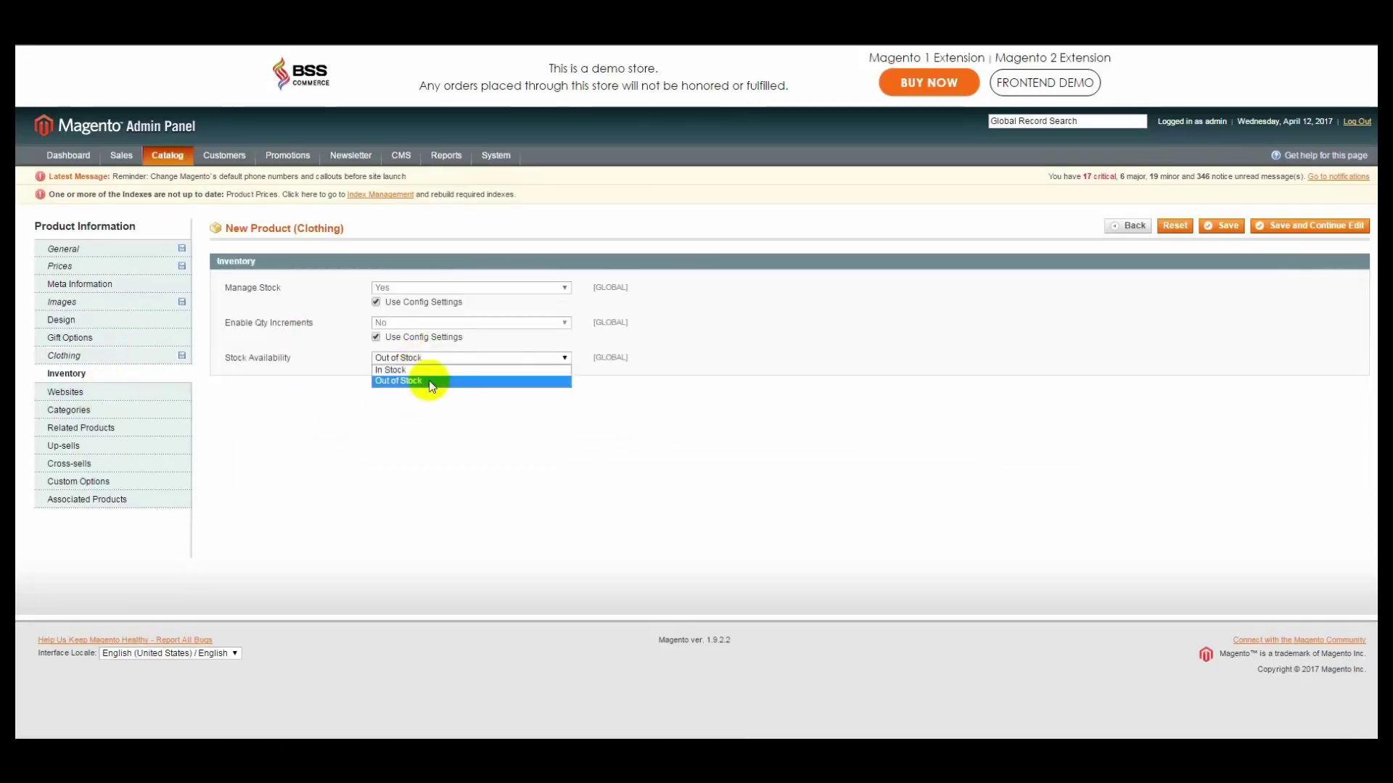
left_click(427, 369)
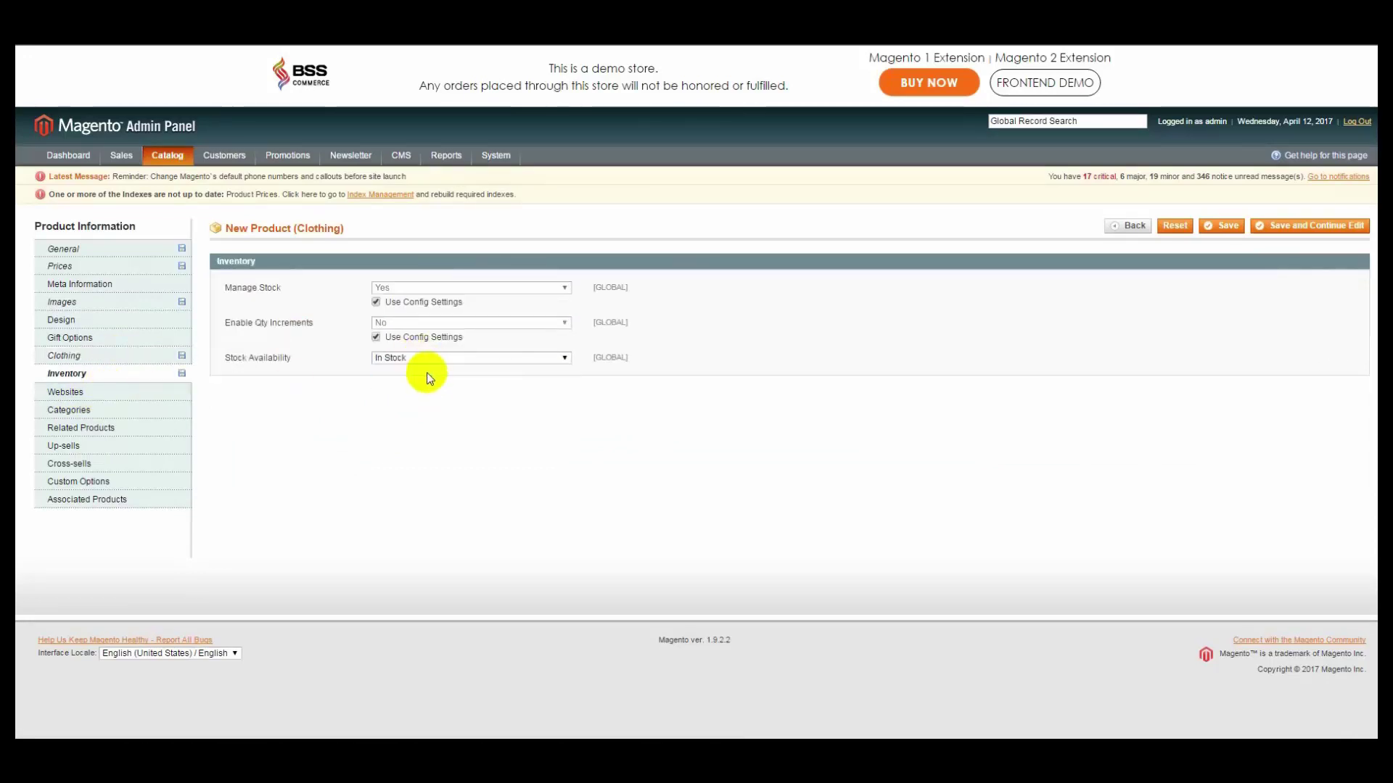
left_click(150, 396)
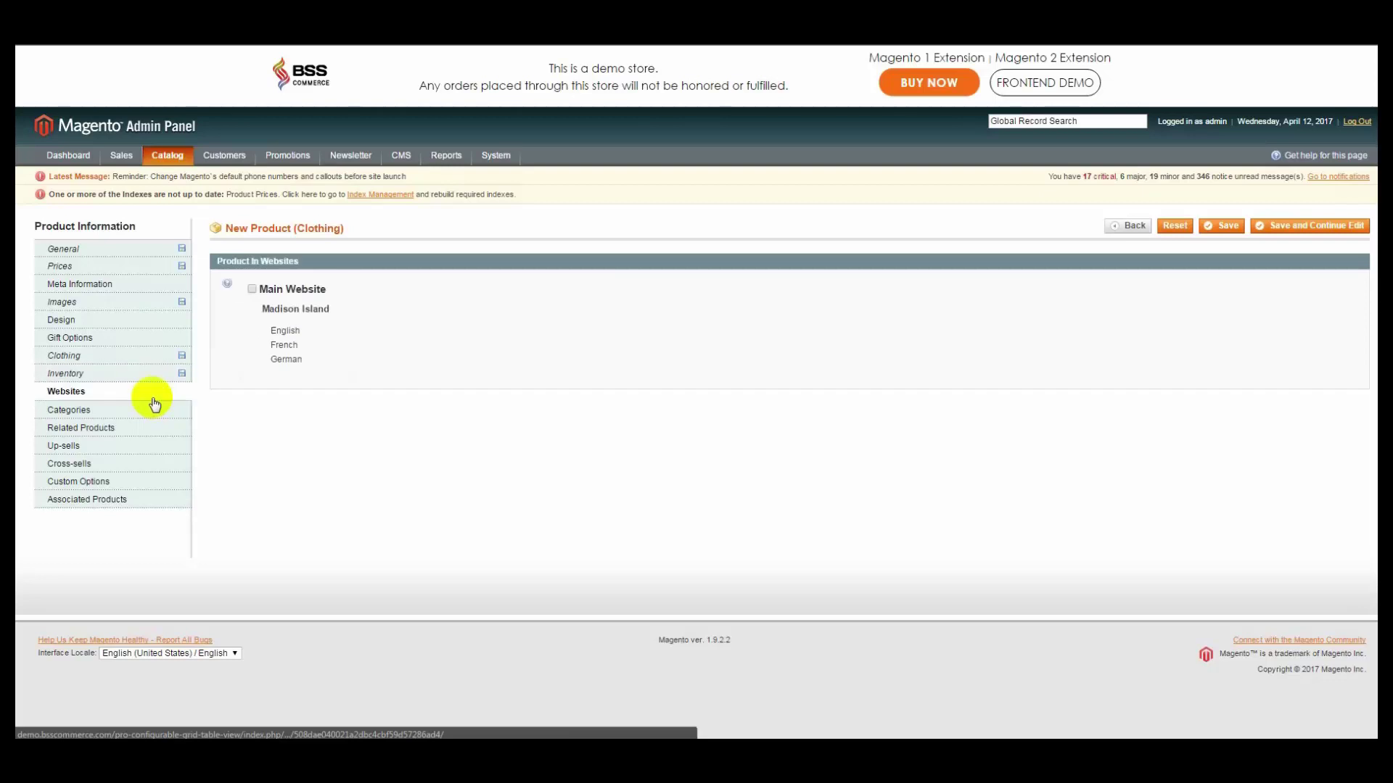
left_click(272, 291)
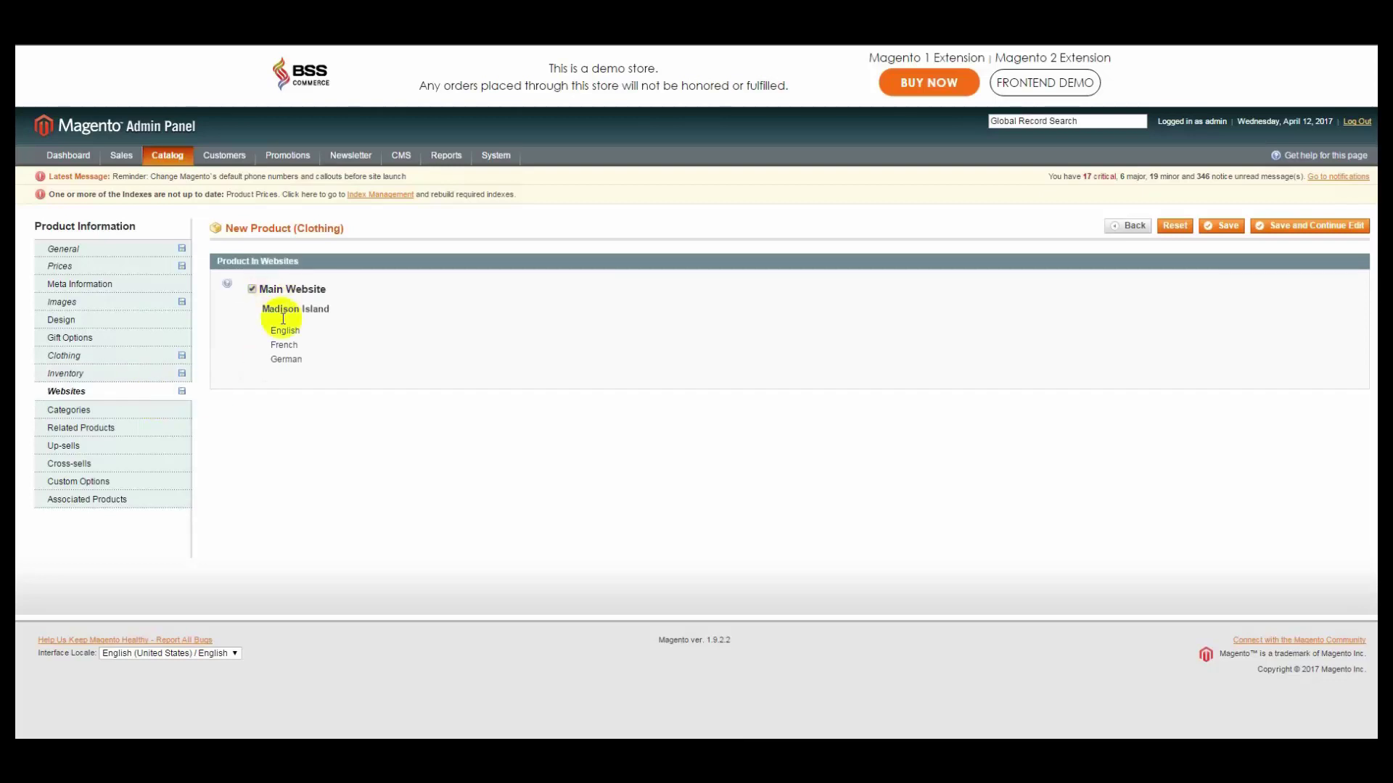
Assign the product to Default Category, Men and its Shirts subcategory, and save it while staying in the editor.
left_click(178, 408)
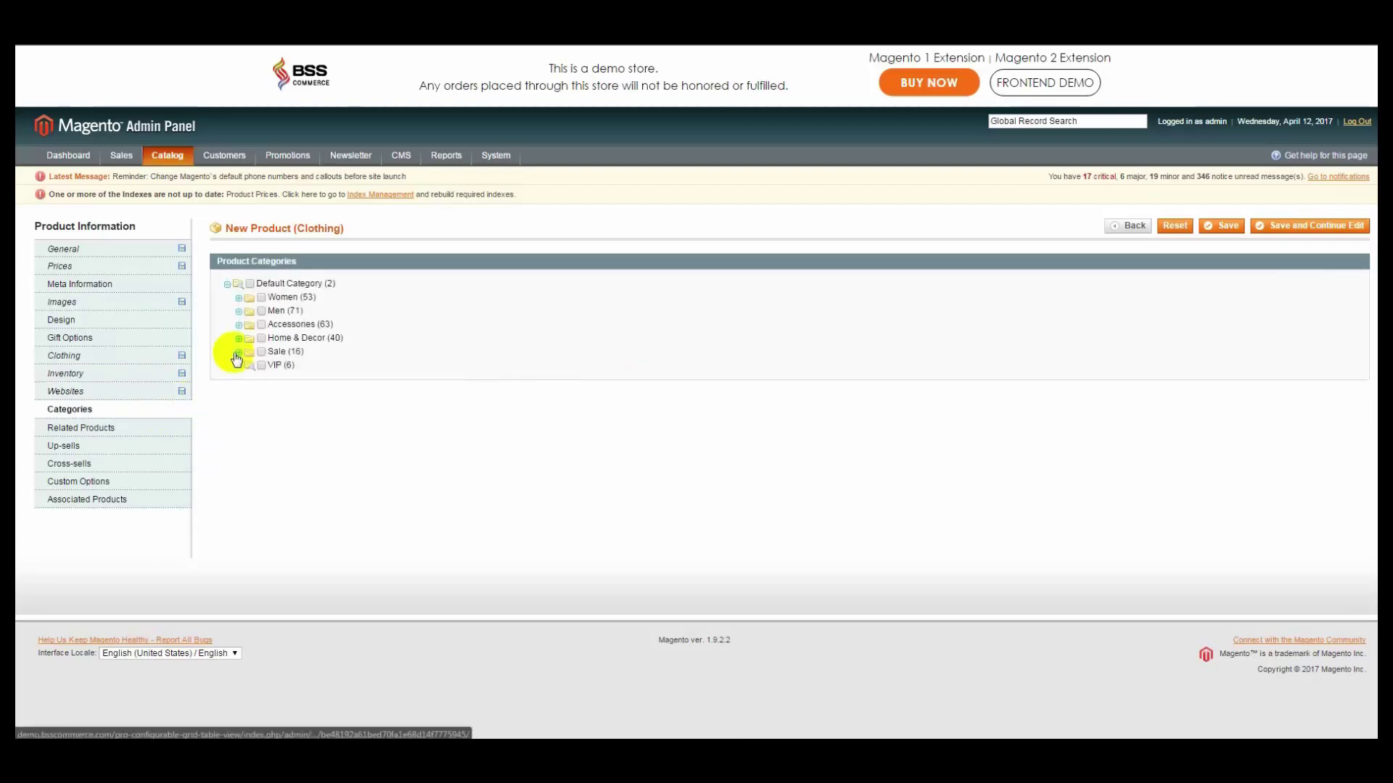
left_click(262, 311)
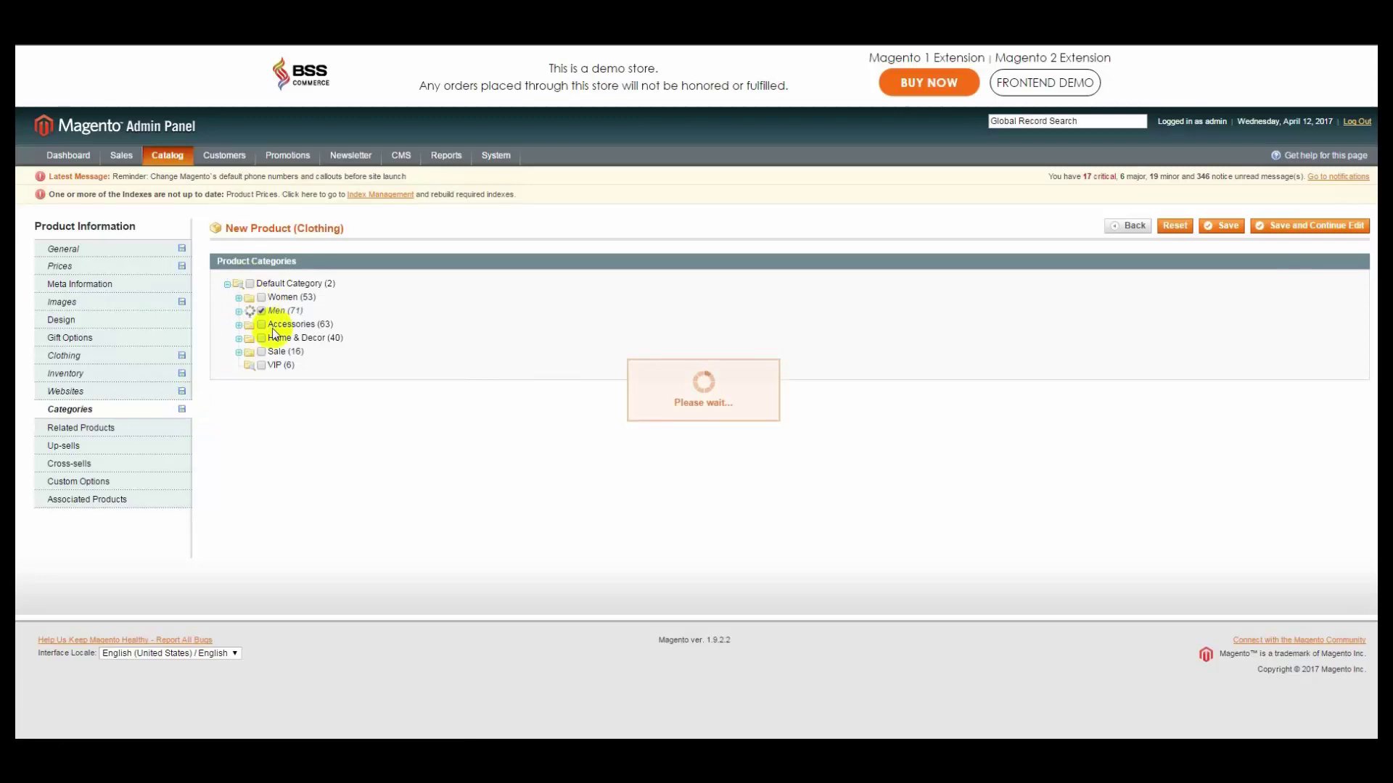
left_click(250, 284)
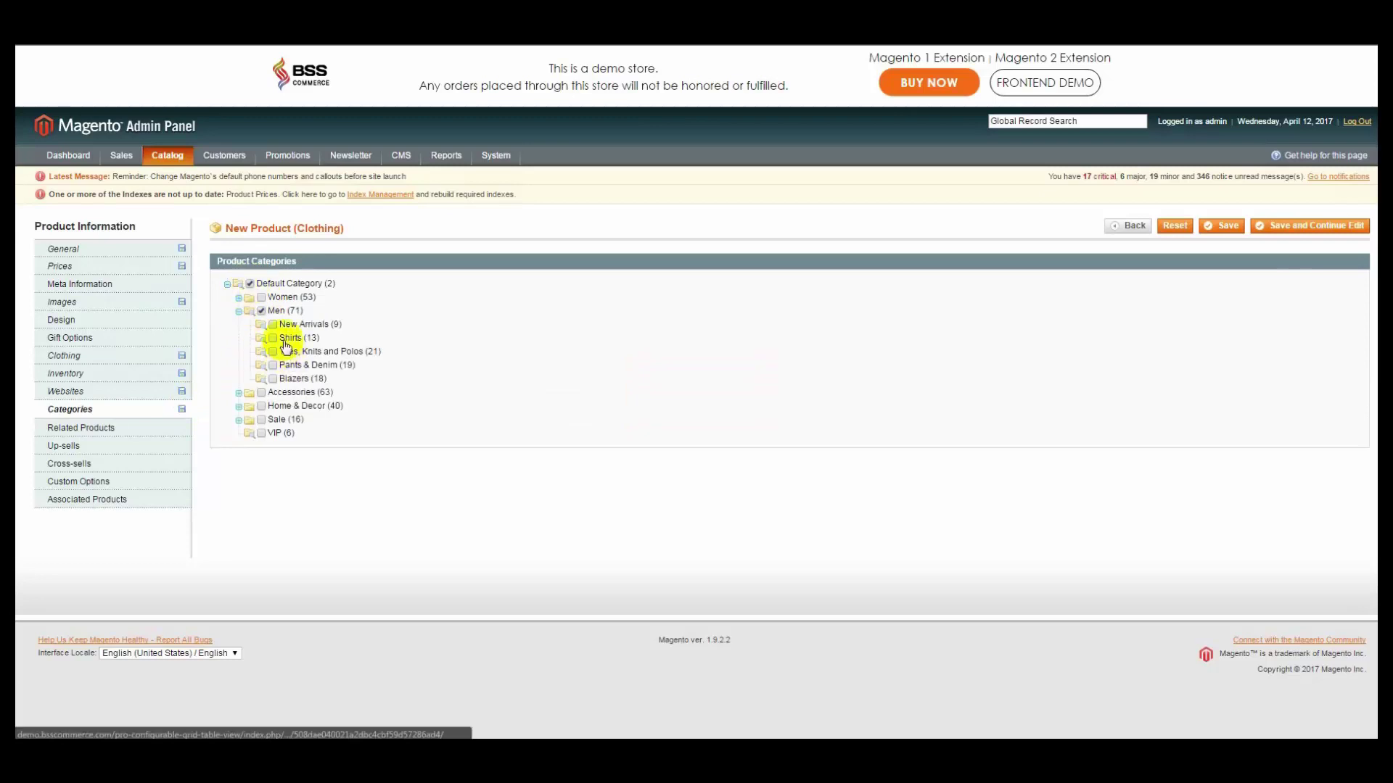
left_click(272, 338)
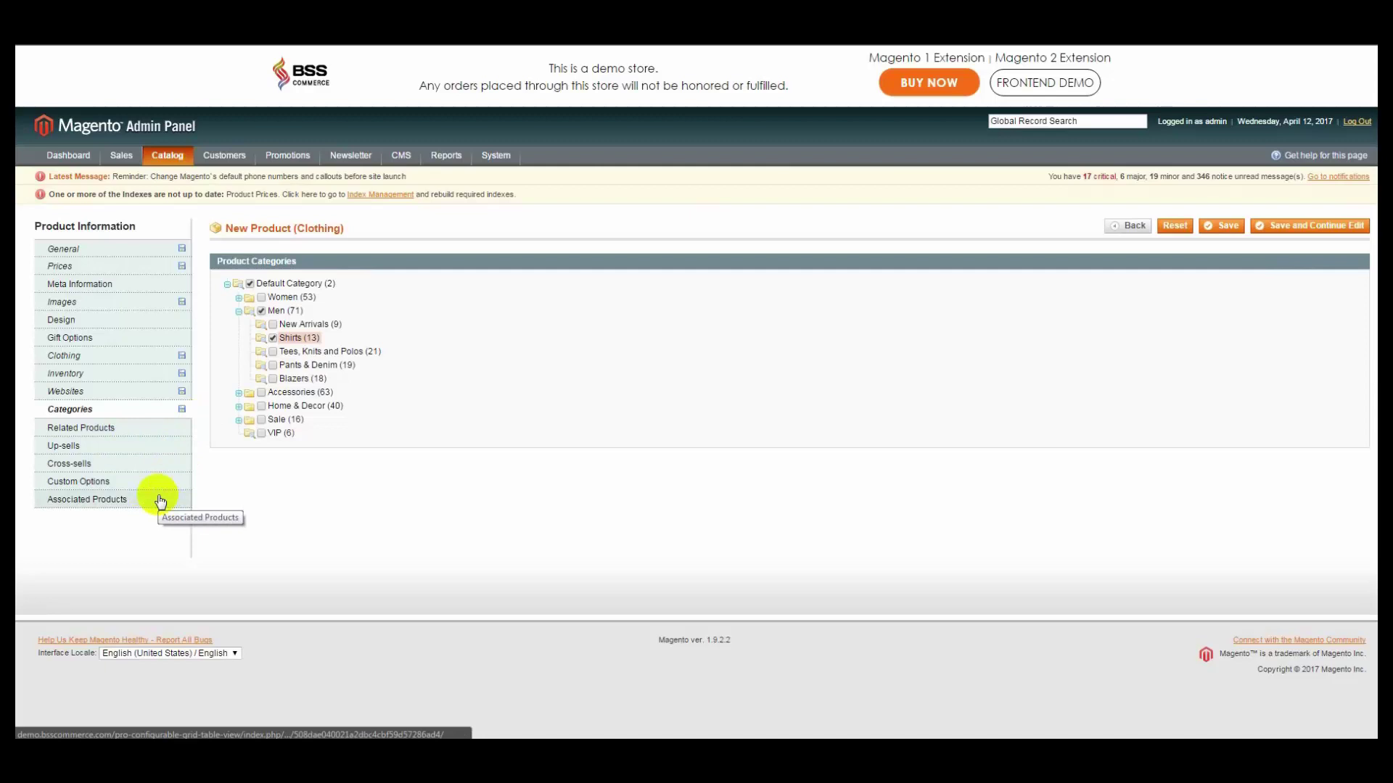
left_click(1274, 226)
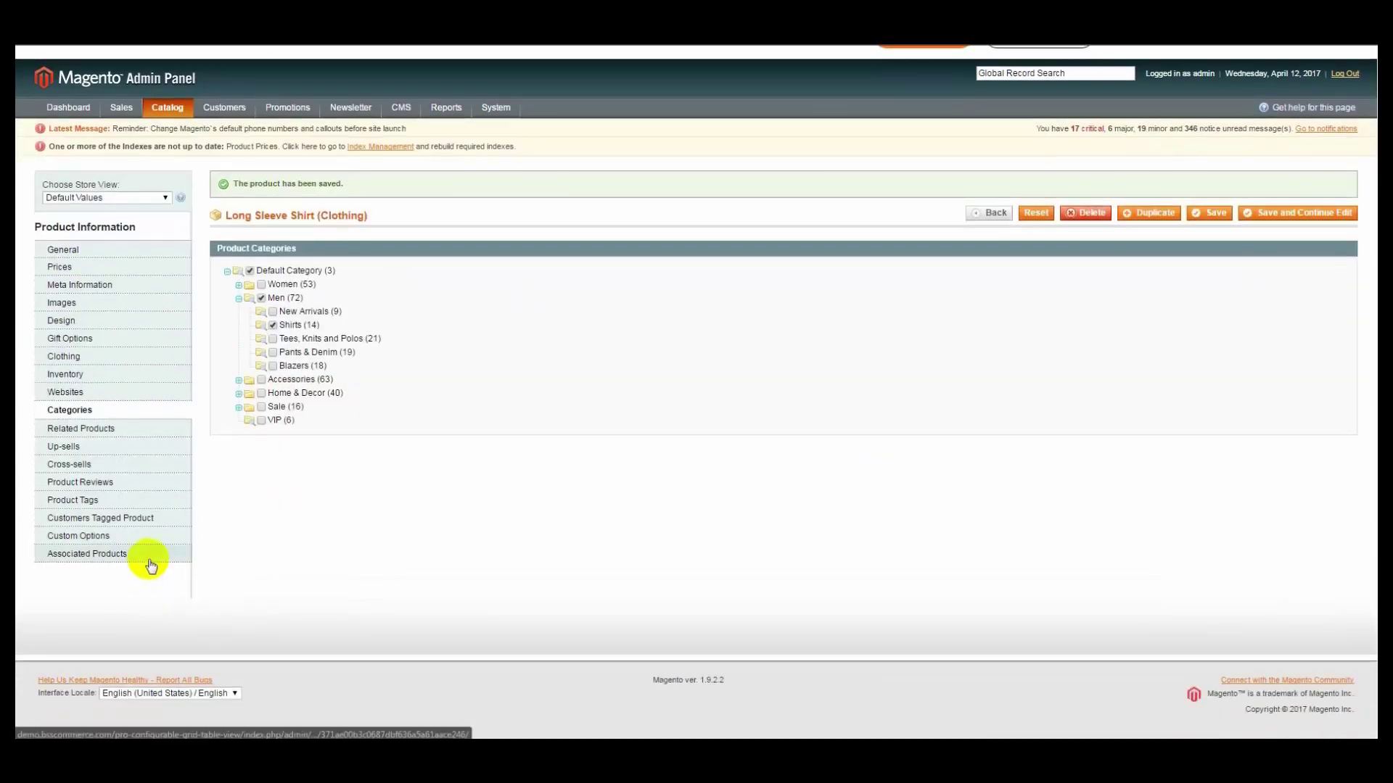
In the associated products' quick creation form, set Status to Enabled and Visibility to Not Visible Individually.
left_click(148, 563)
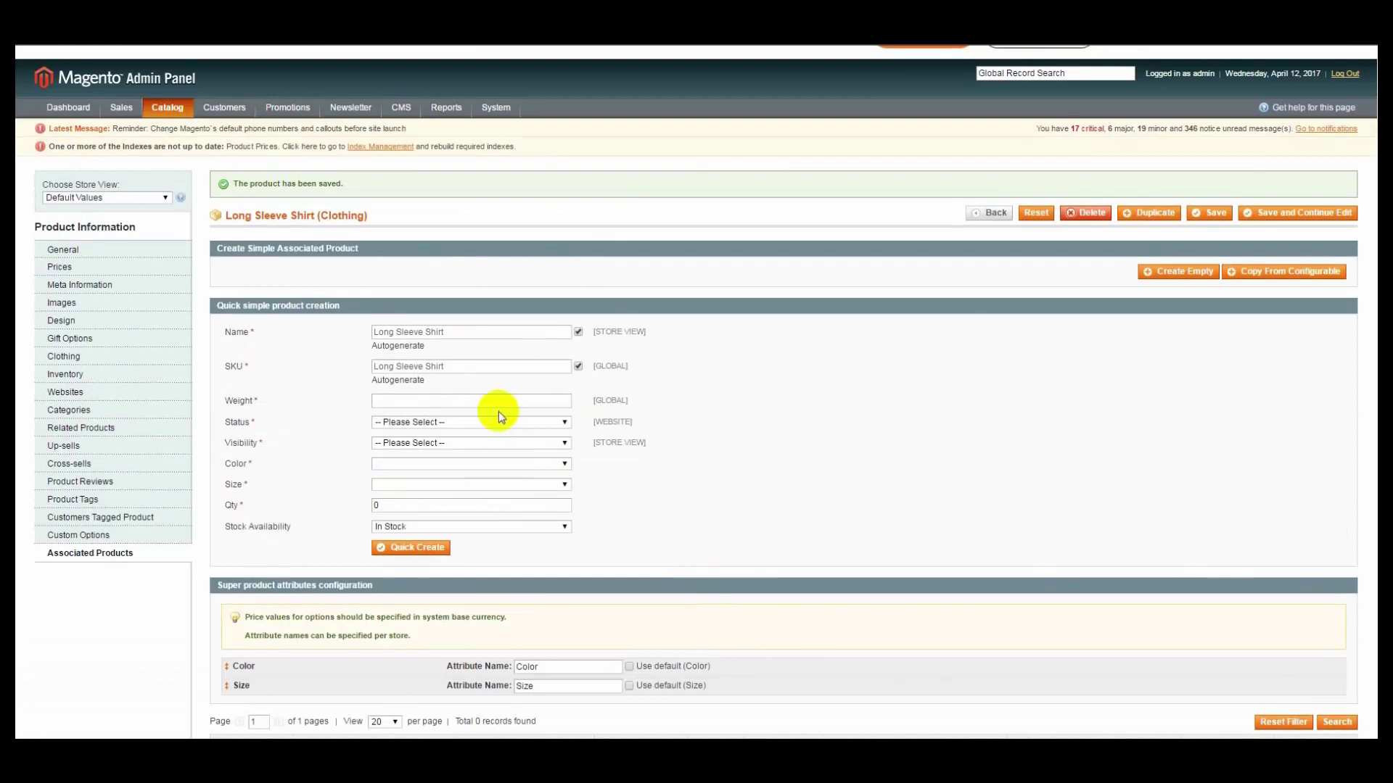
scroll(507, 413, "down", 1)
left_click(475, 353)
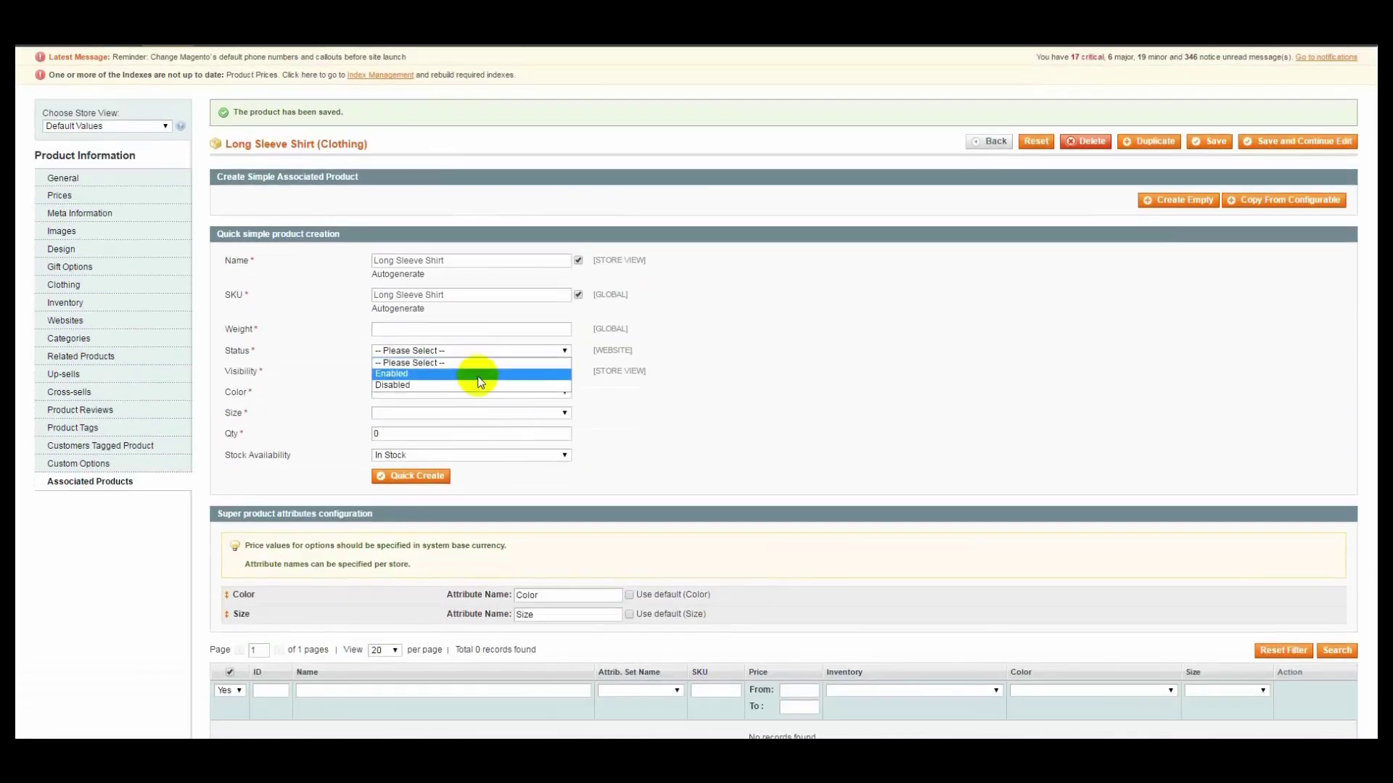
left_click(481, 374)
left_click(484, 377)
left_click(489, 393)
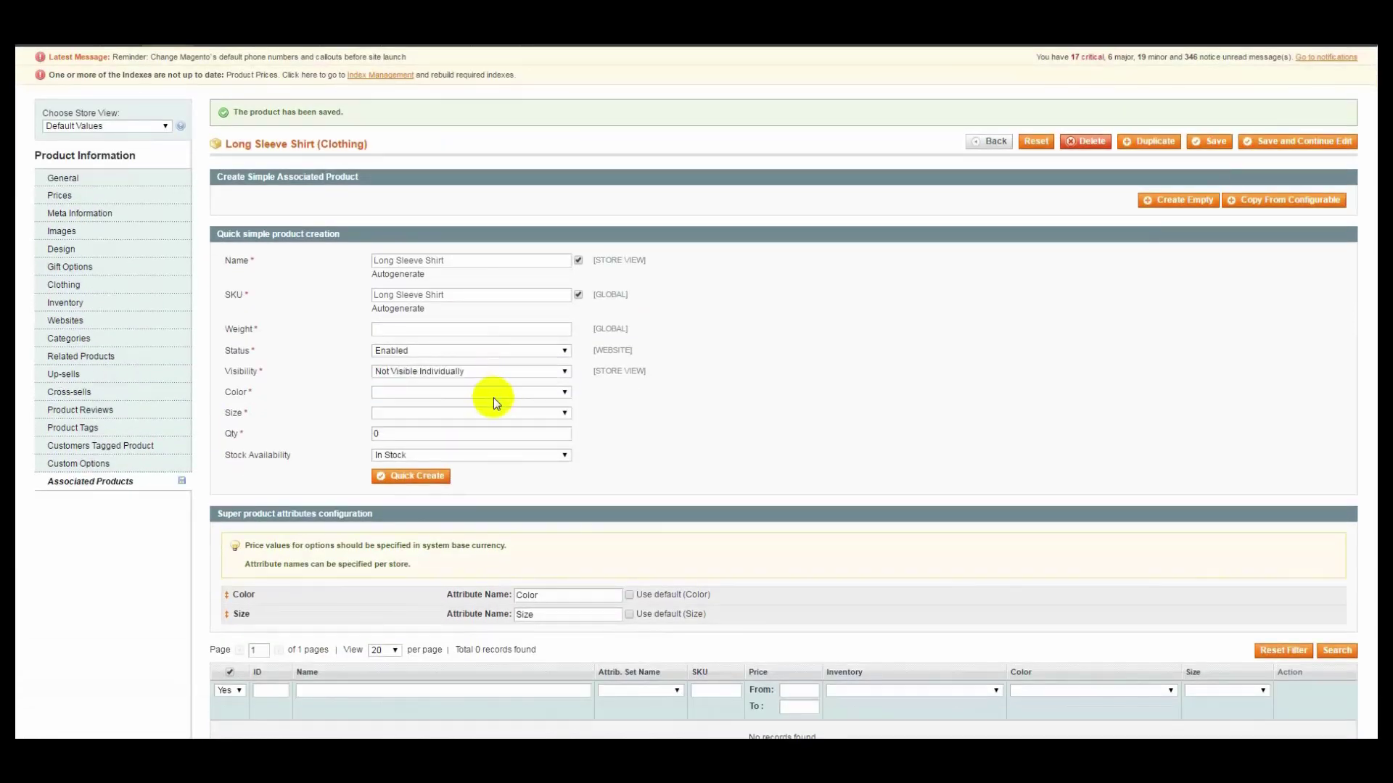
Quick-create a simple product with color Blue, size S, quantity 1000 and weight 10.
scroll(467, 435, "down", 1)
left_click(459, 320)
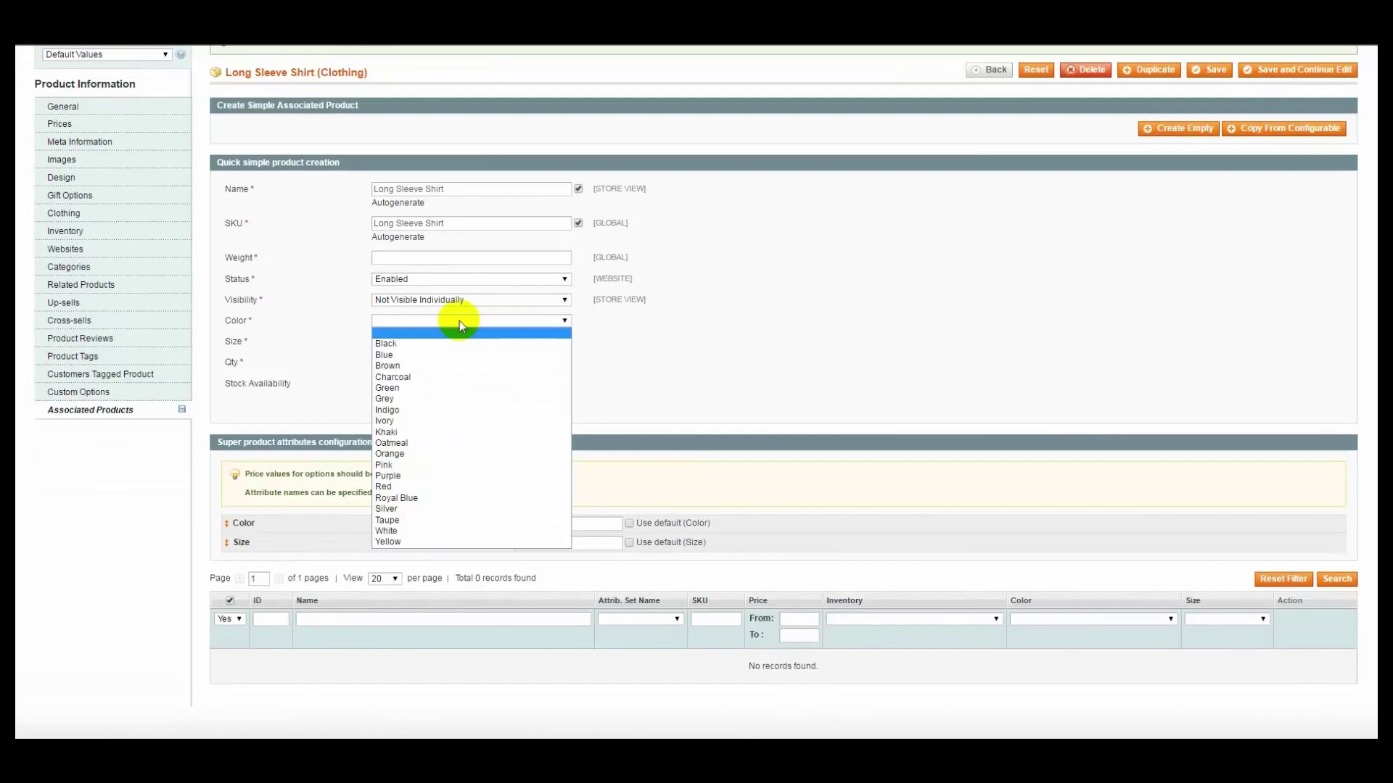
left_click(494, 356)
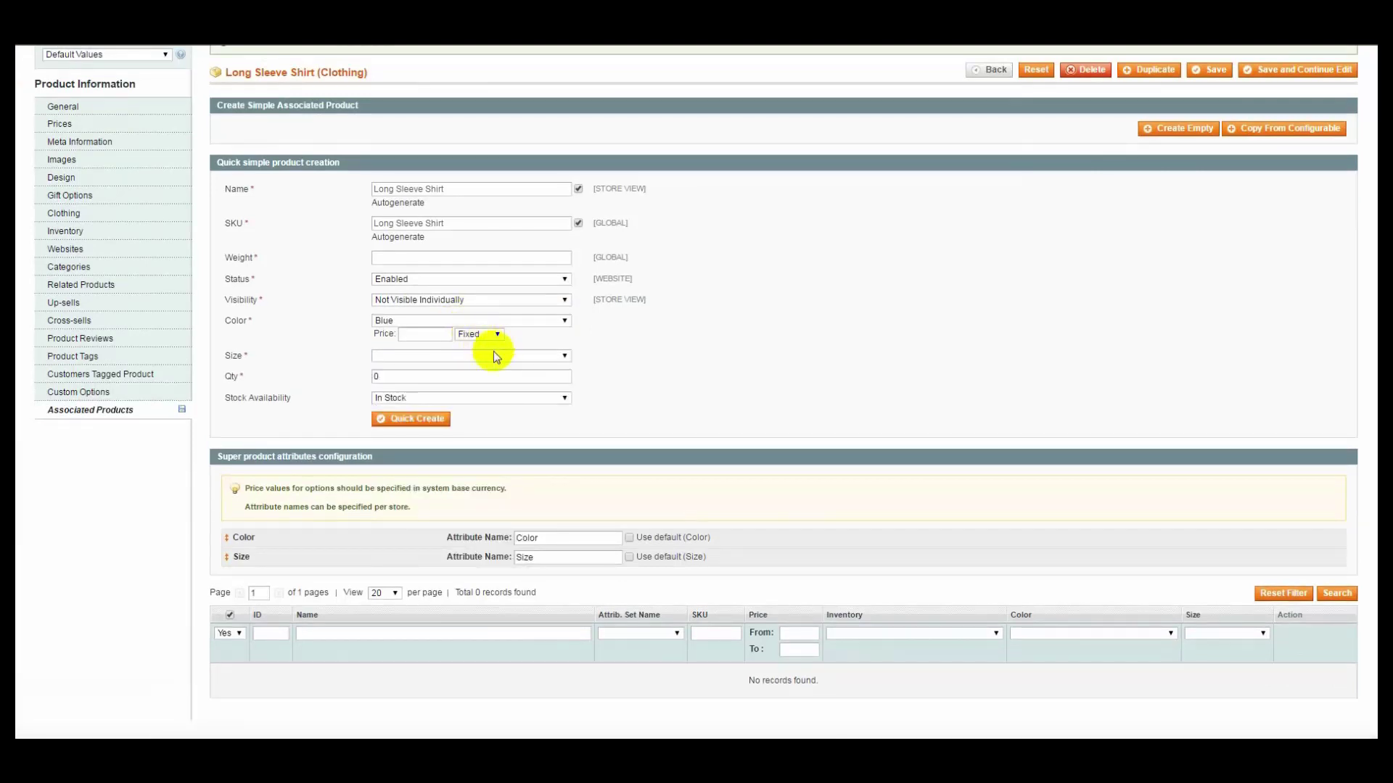
left_click(497, 356)
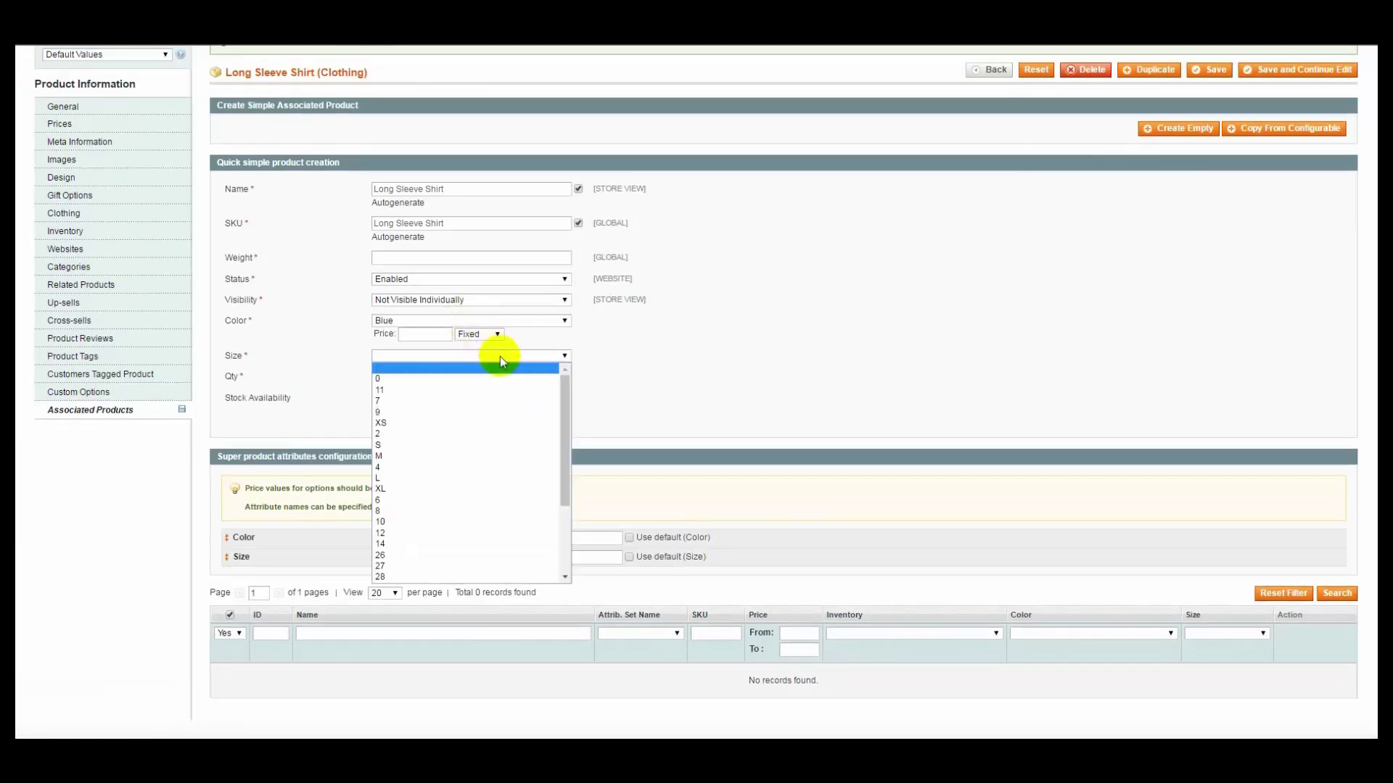
left_click(475, 446)
left_click(451, 392)
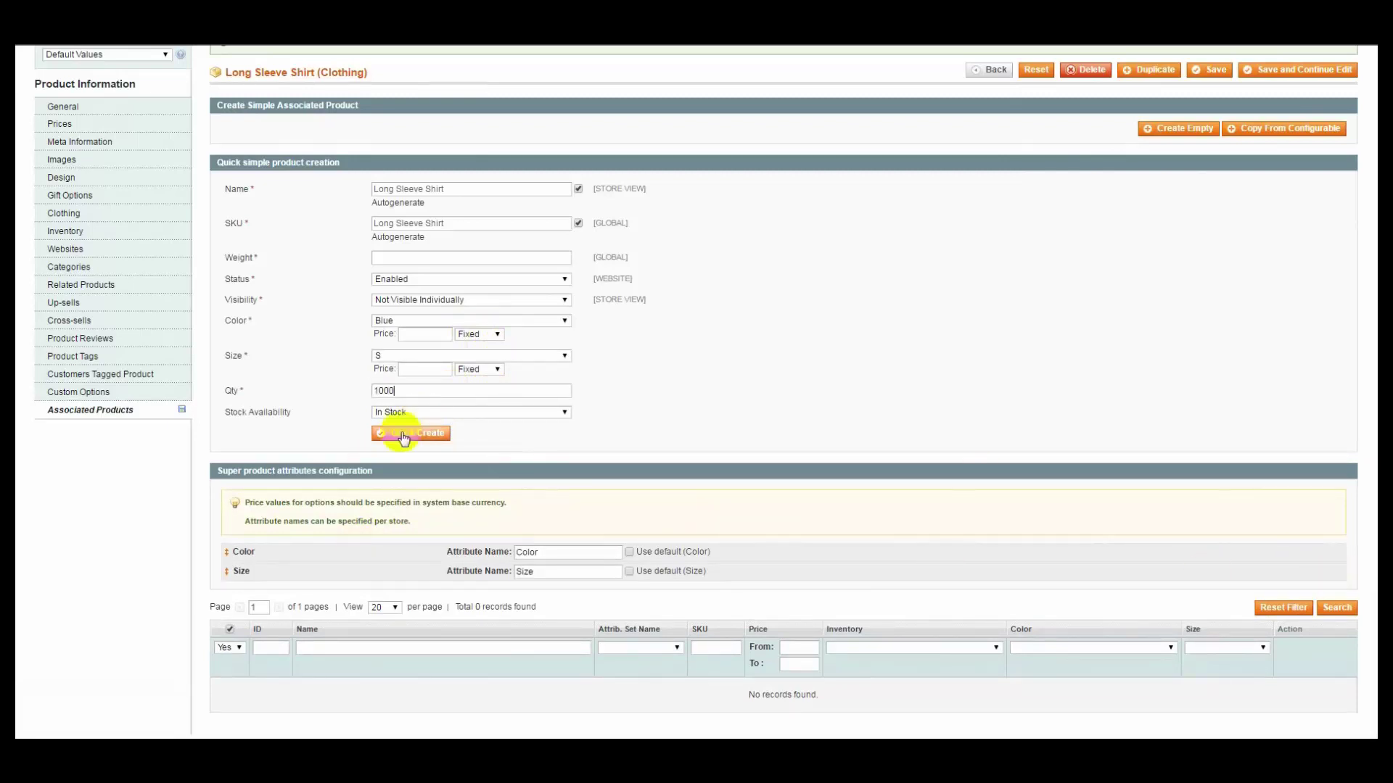
left_click(403, 435)
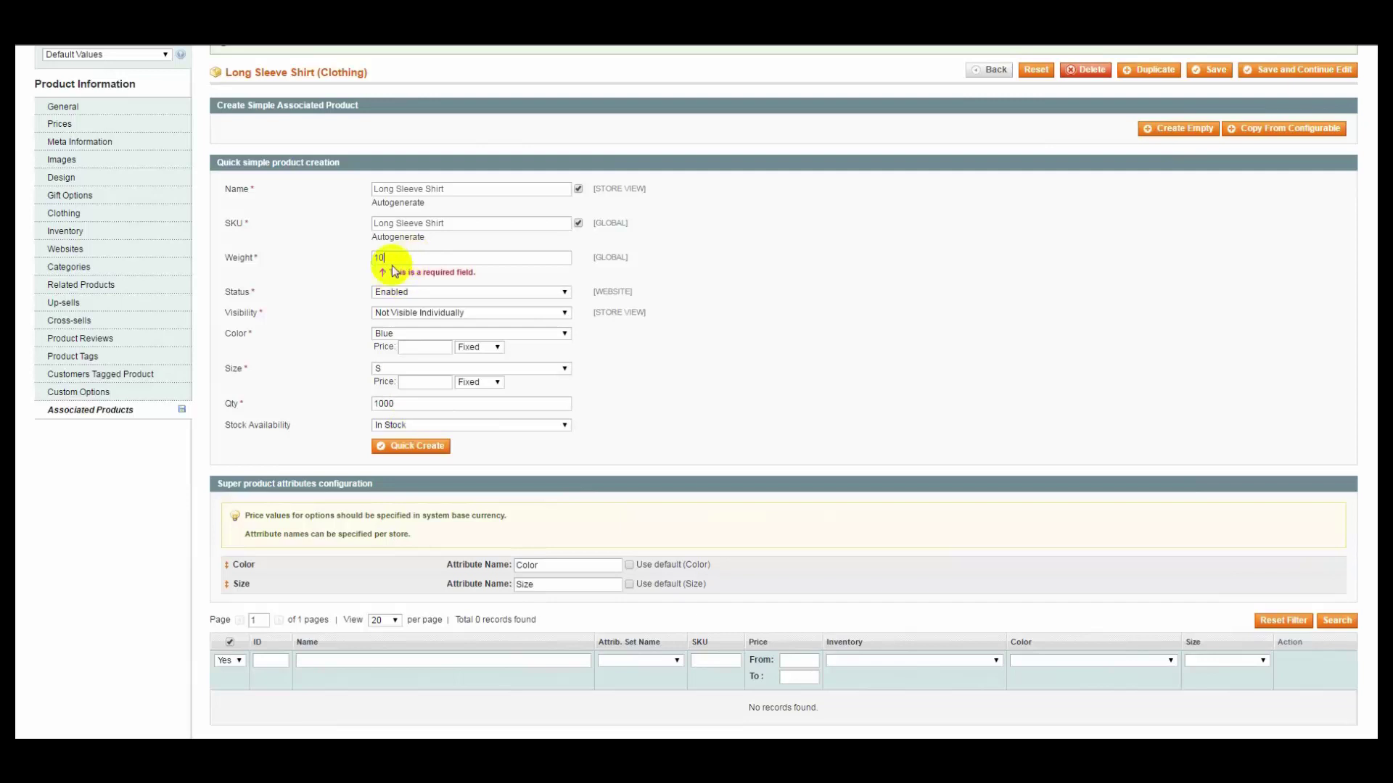
left_click(410, 446)
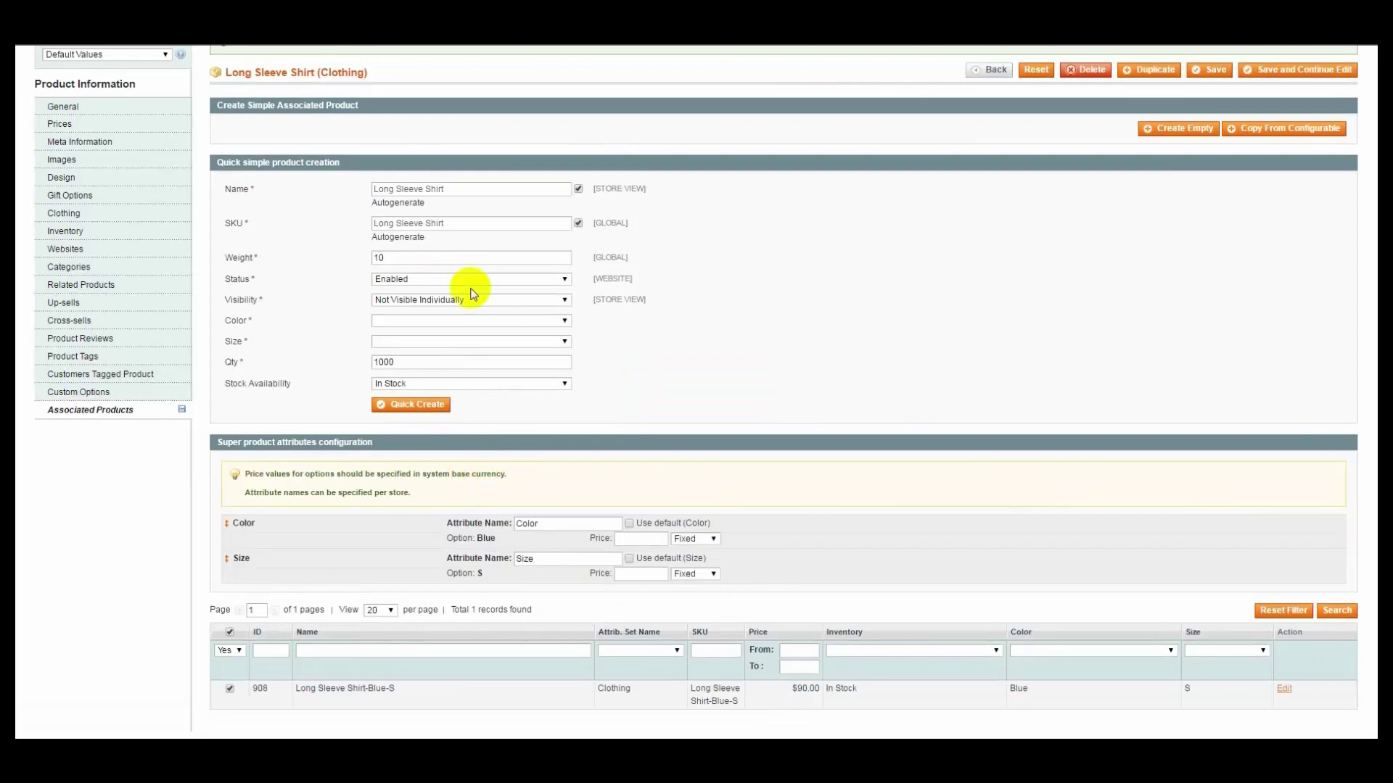
left_click(477, 321)
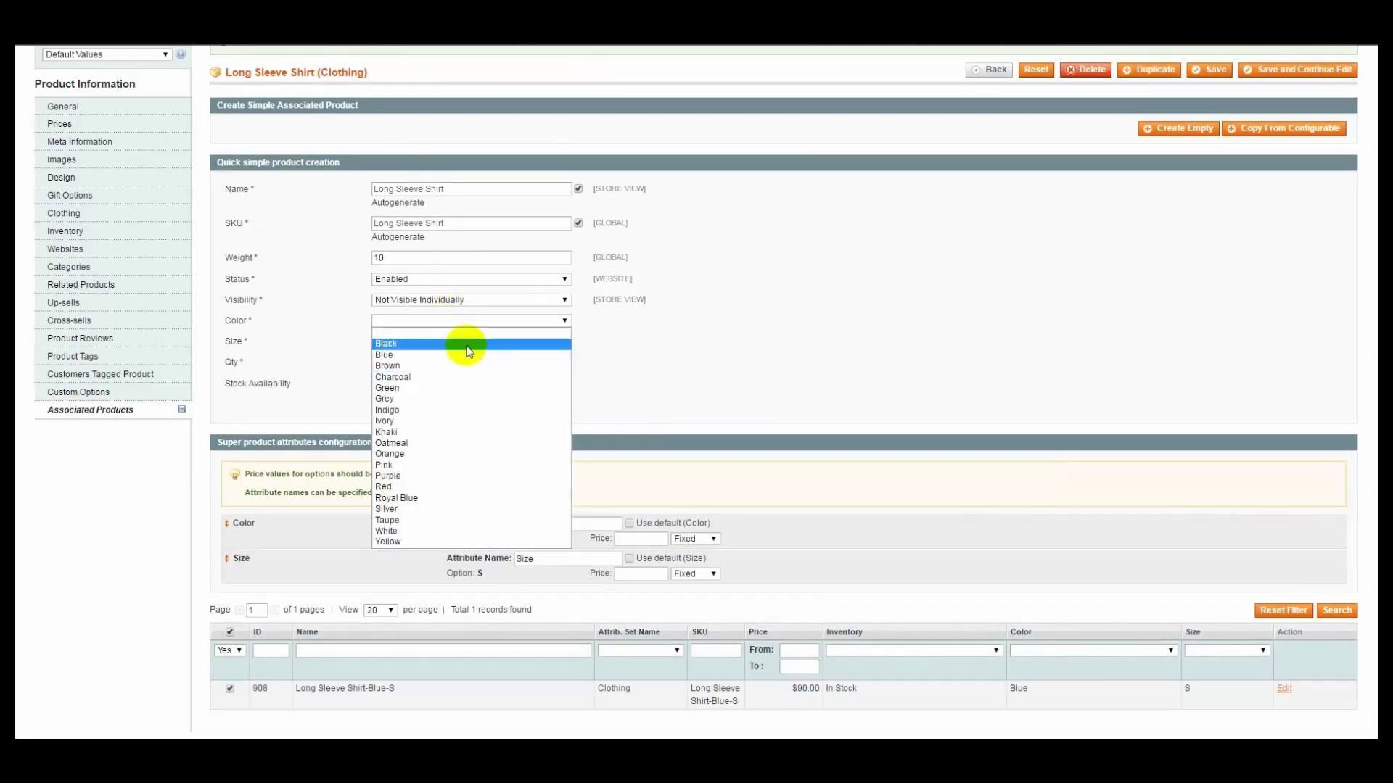
left_click(471, 344)
left_click(451, 355)
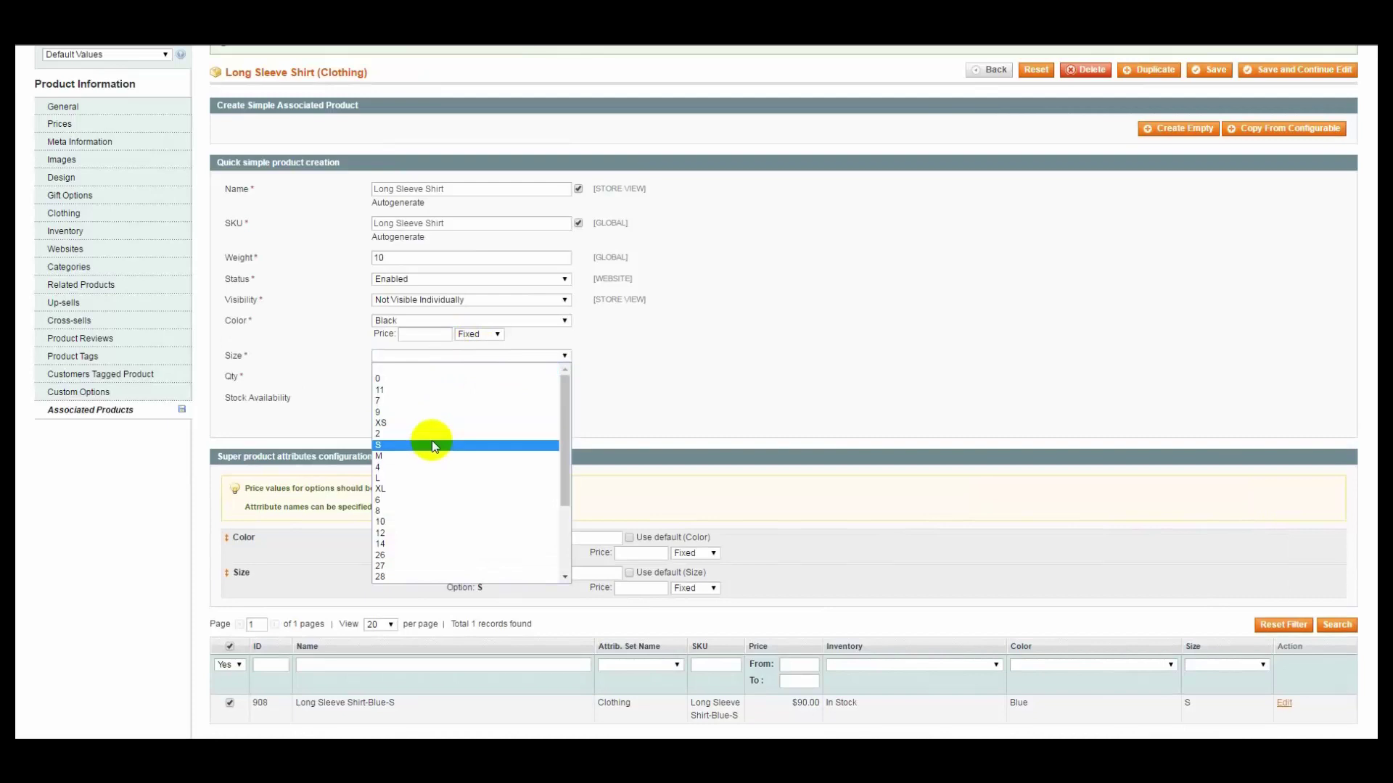
left_click(474, 319)
Quick-create an associated simple product with color Blue and size M.
left_click(476, 320)
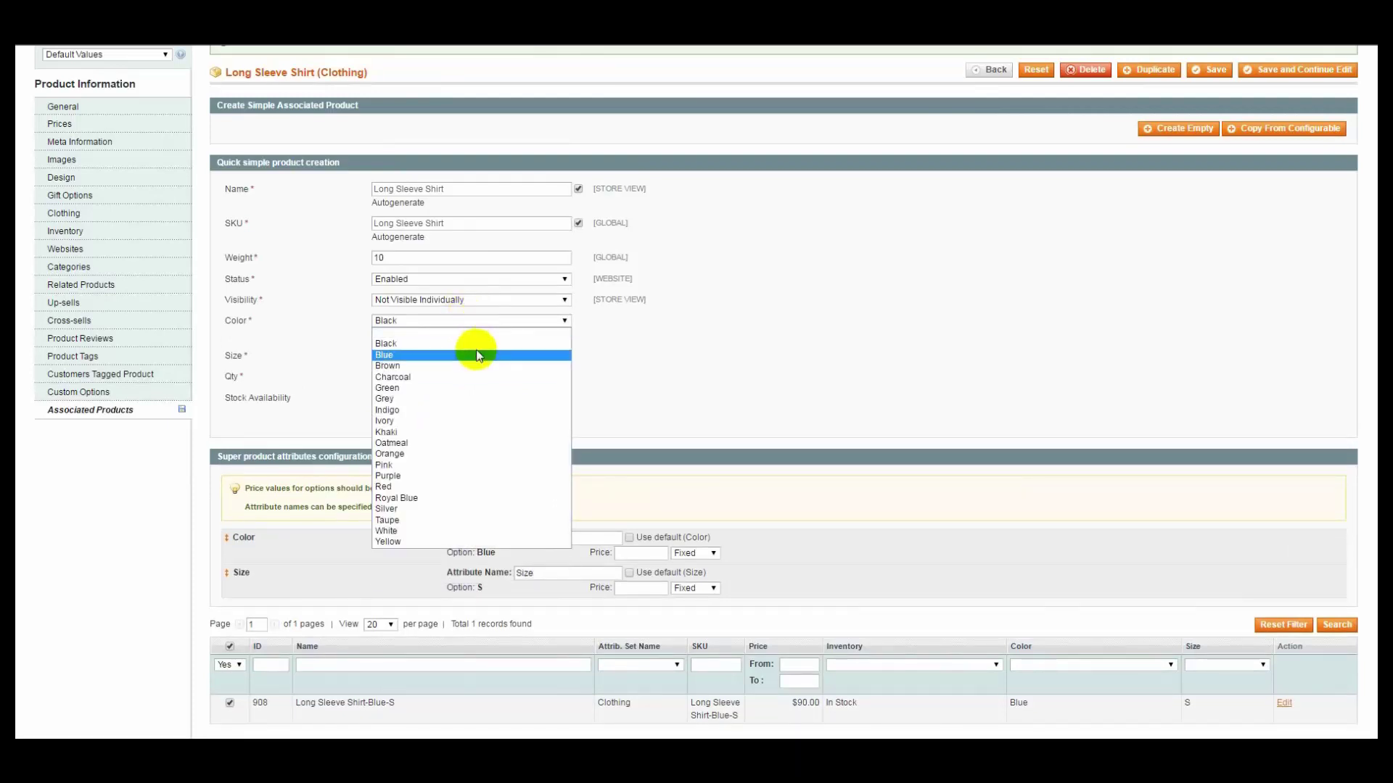
left_click(475, 355)
left_click(464, 341)
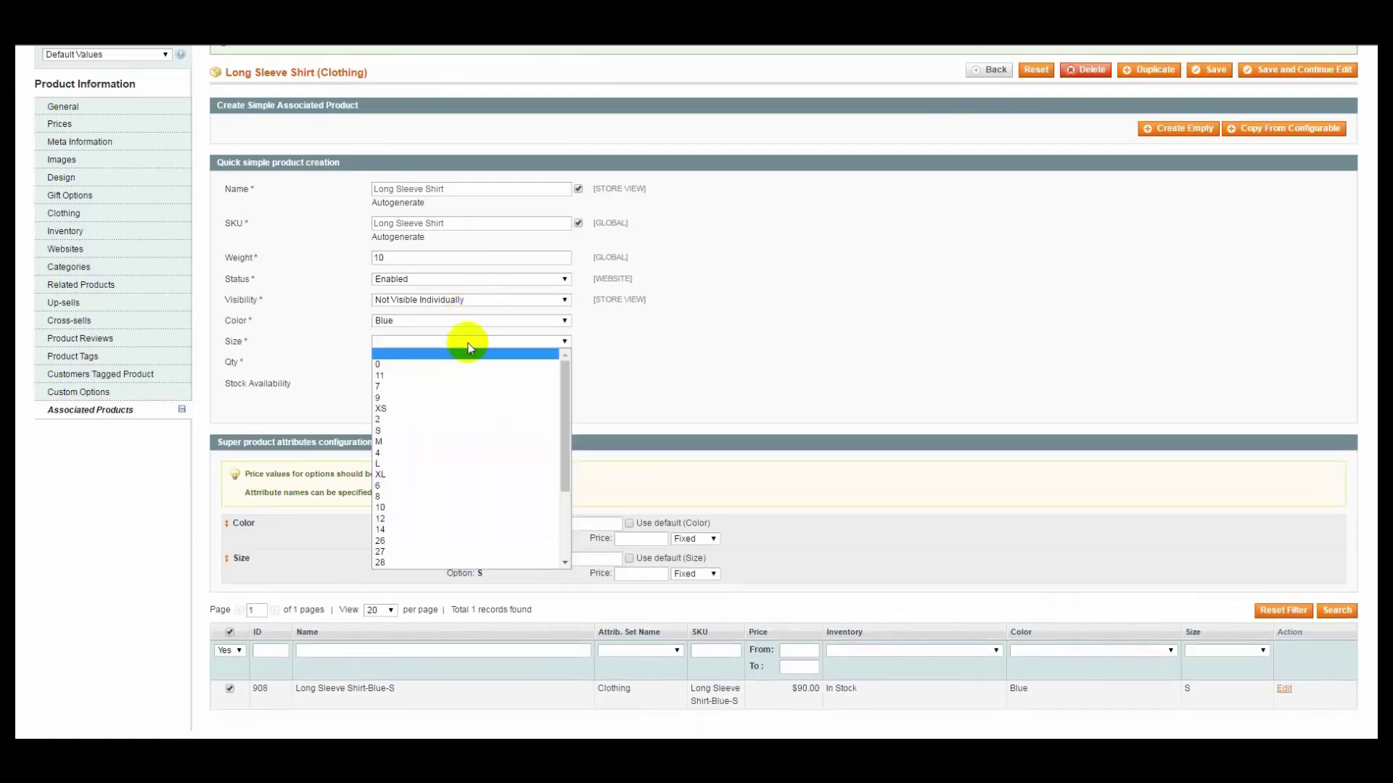
left_click(456, 442)
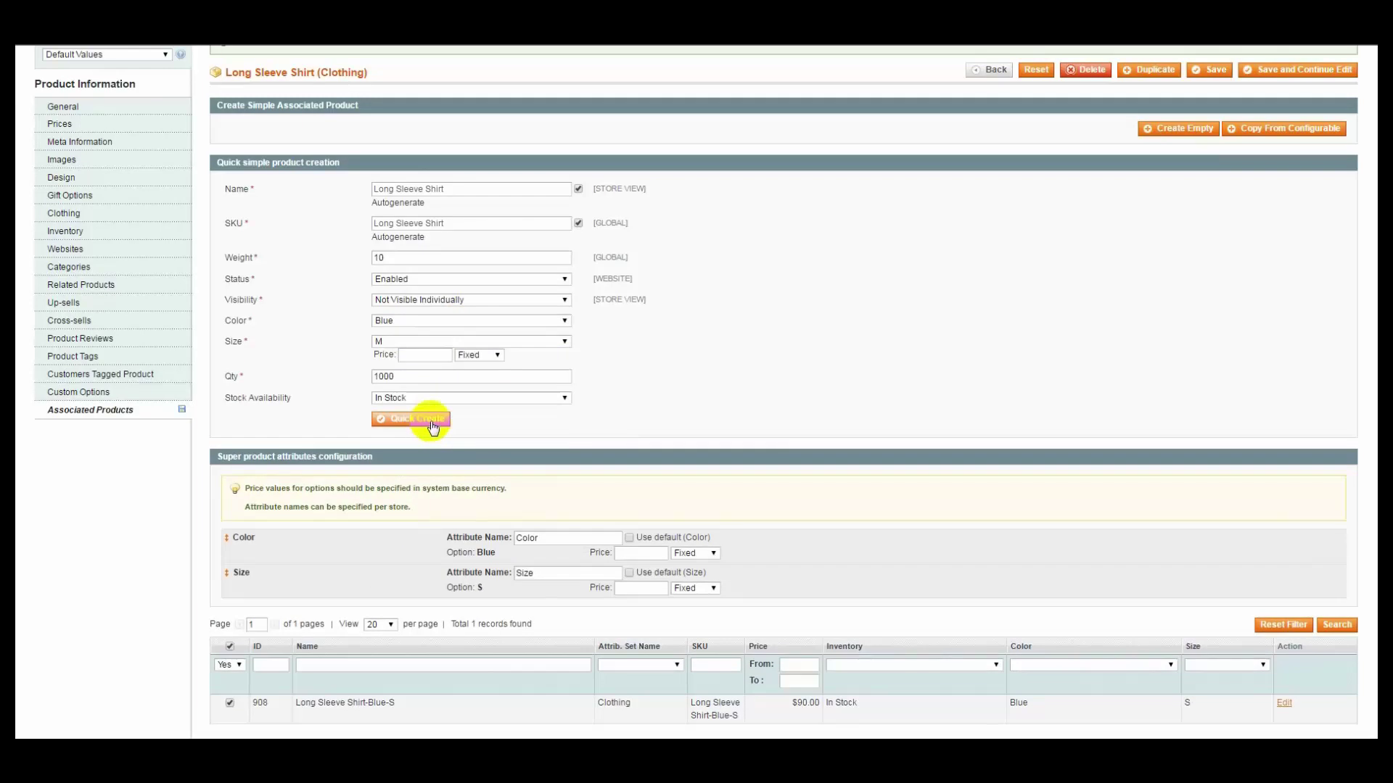
left_click(431, 420)
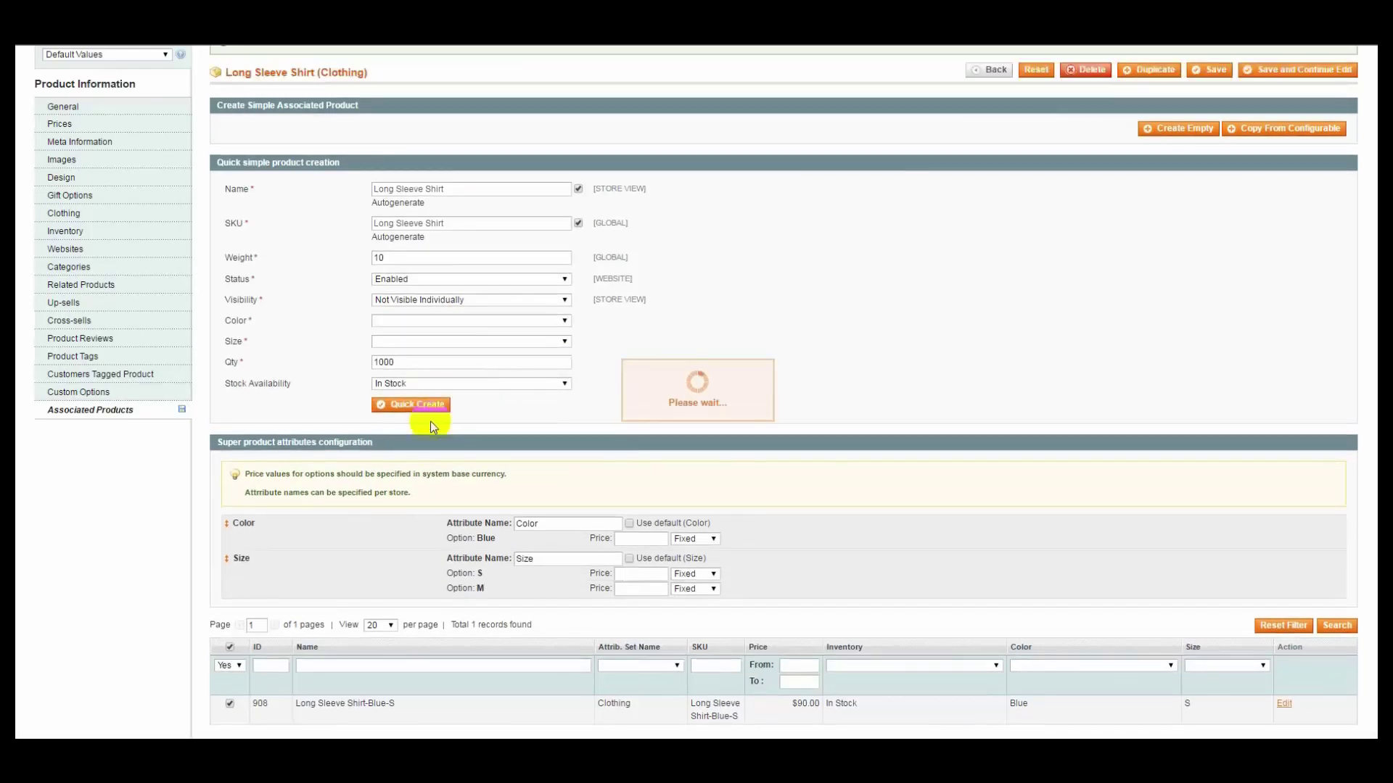
Quick-create an associated simple product with color Blue and size L.
left_click(447, 320)
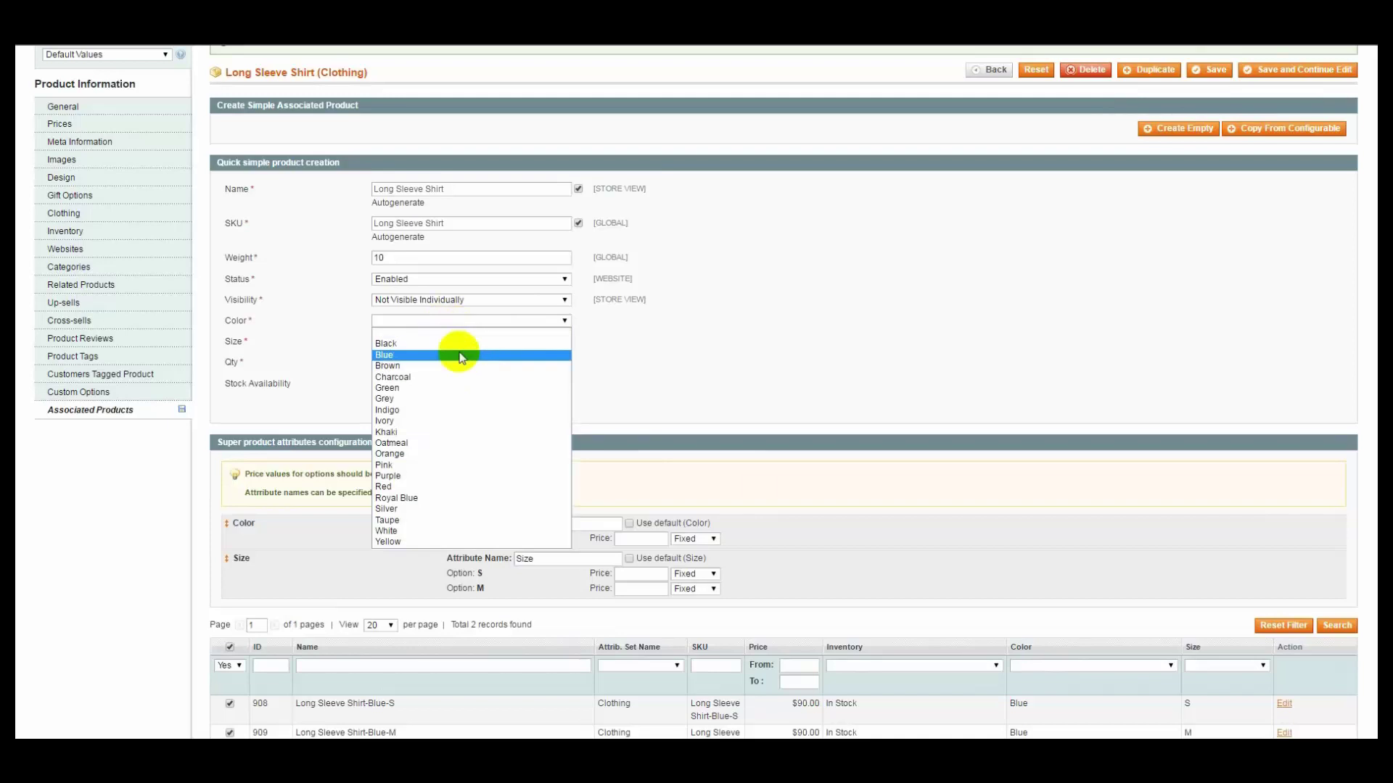
left_click(462, 355)
left_click(463, 339)
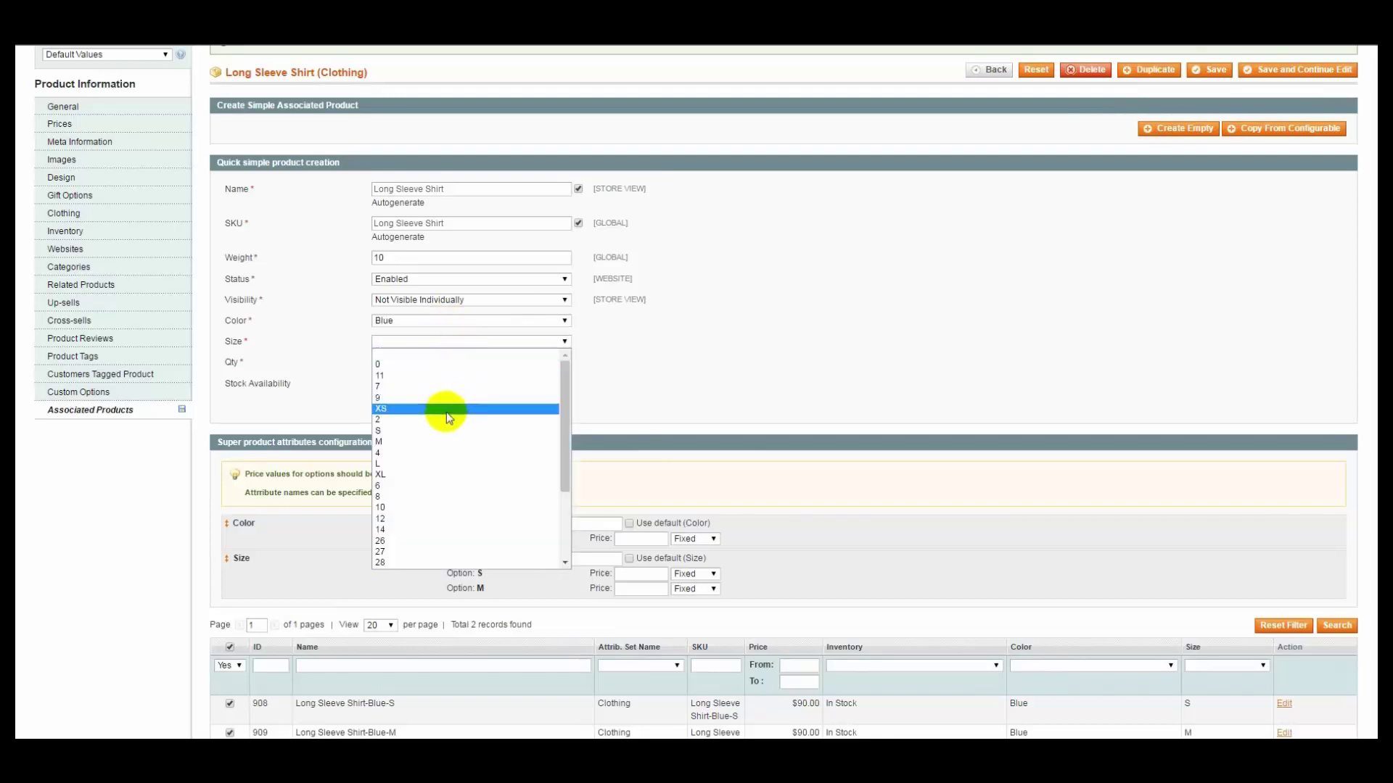
left_click(447, 465)
left_click(417, 418)
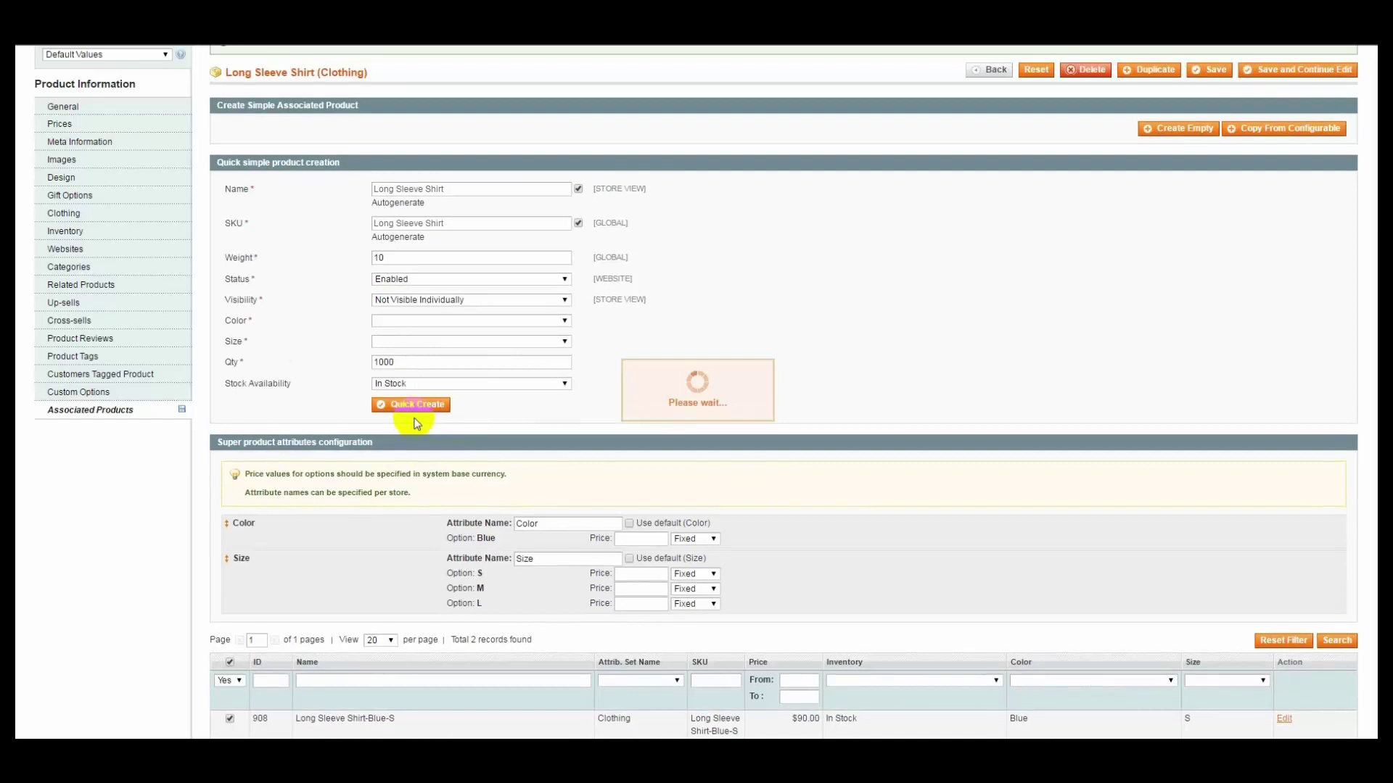
Try to quick-create an associated simple product with color Blue and size S.
left_click(512, 321)
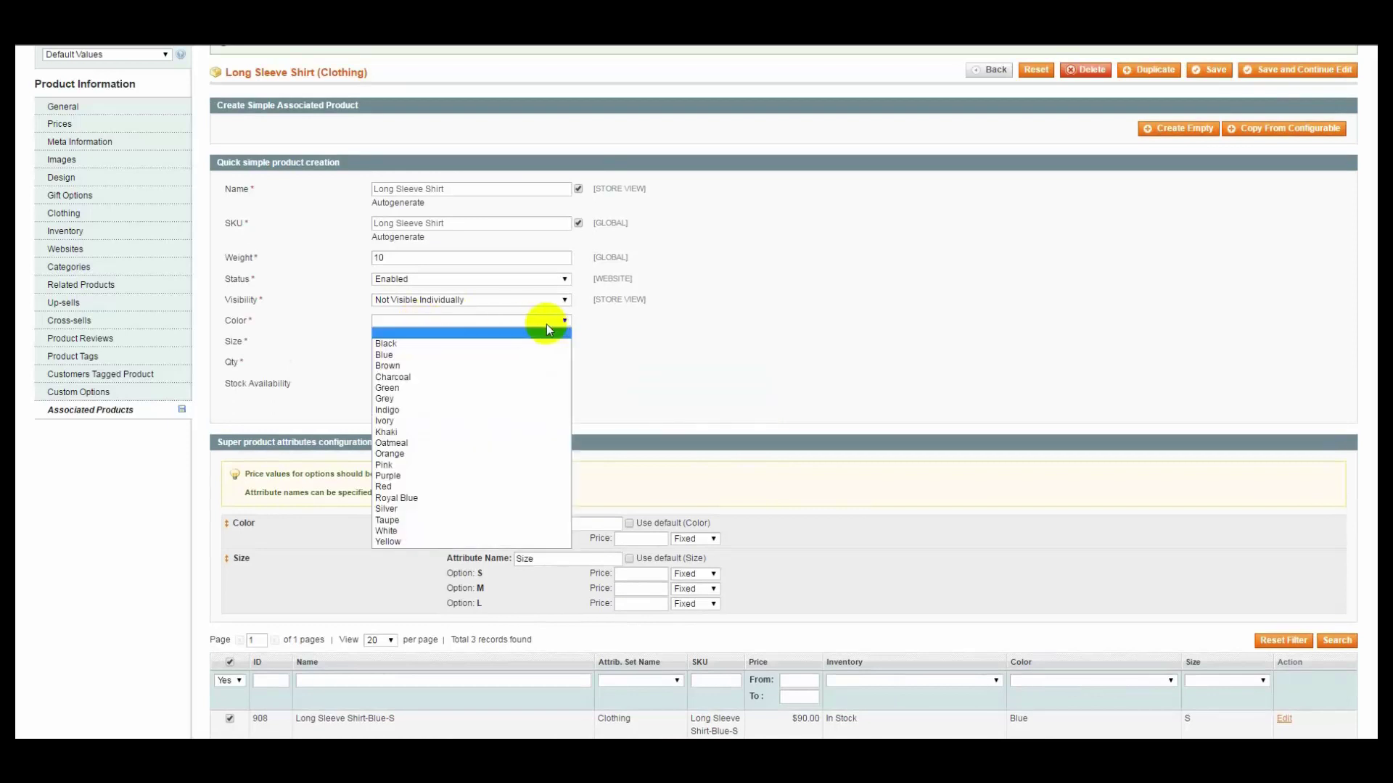
left_click(528, 356)
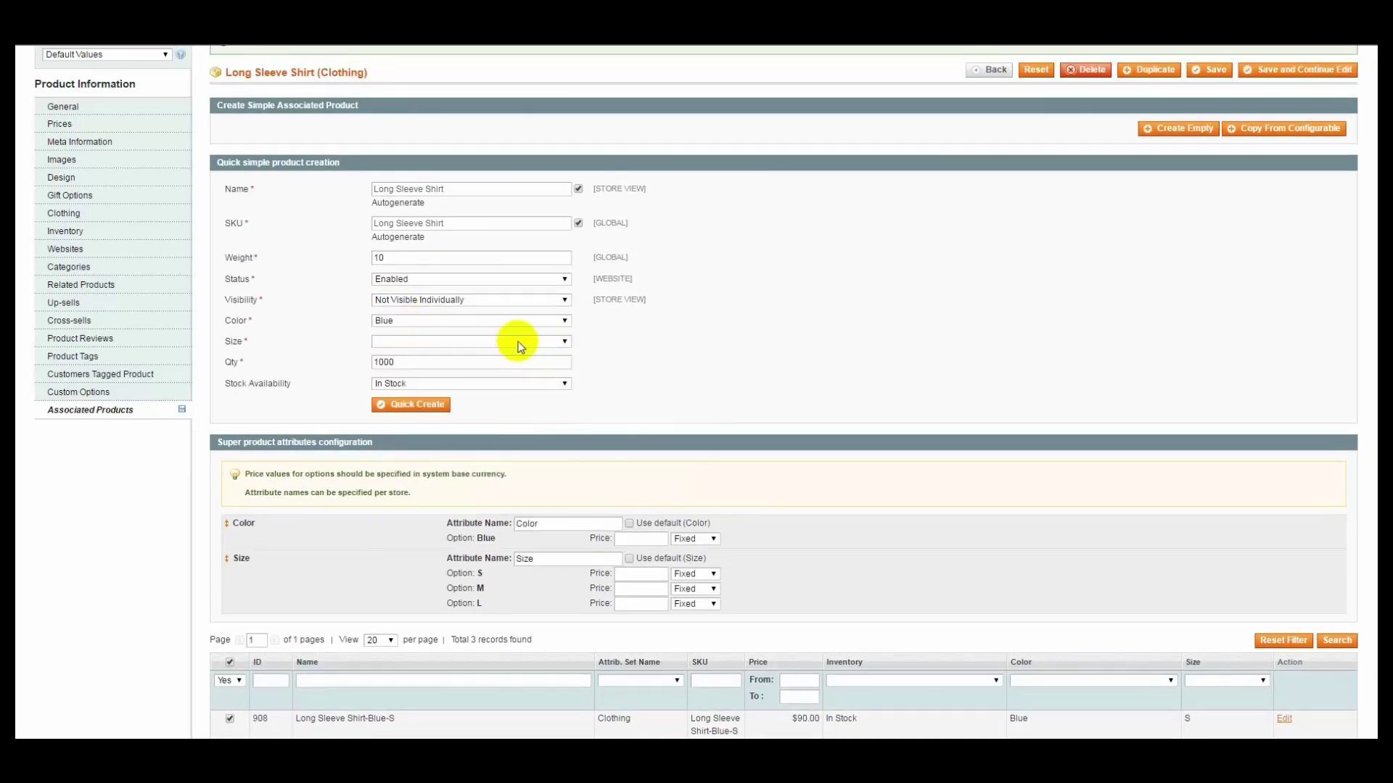
left_click(520, 344)
left_click(496, 433)
left_click(444, 405)
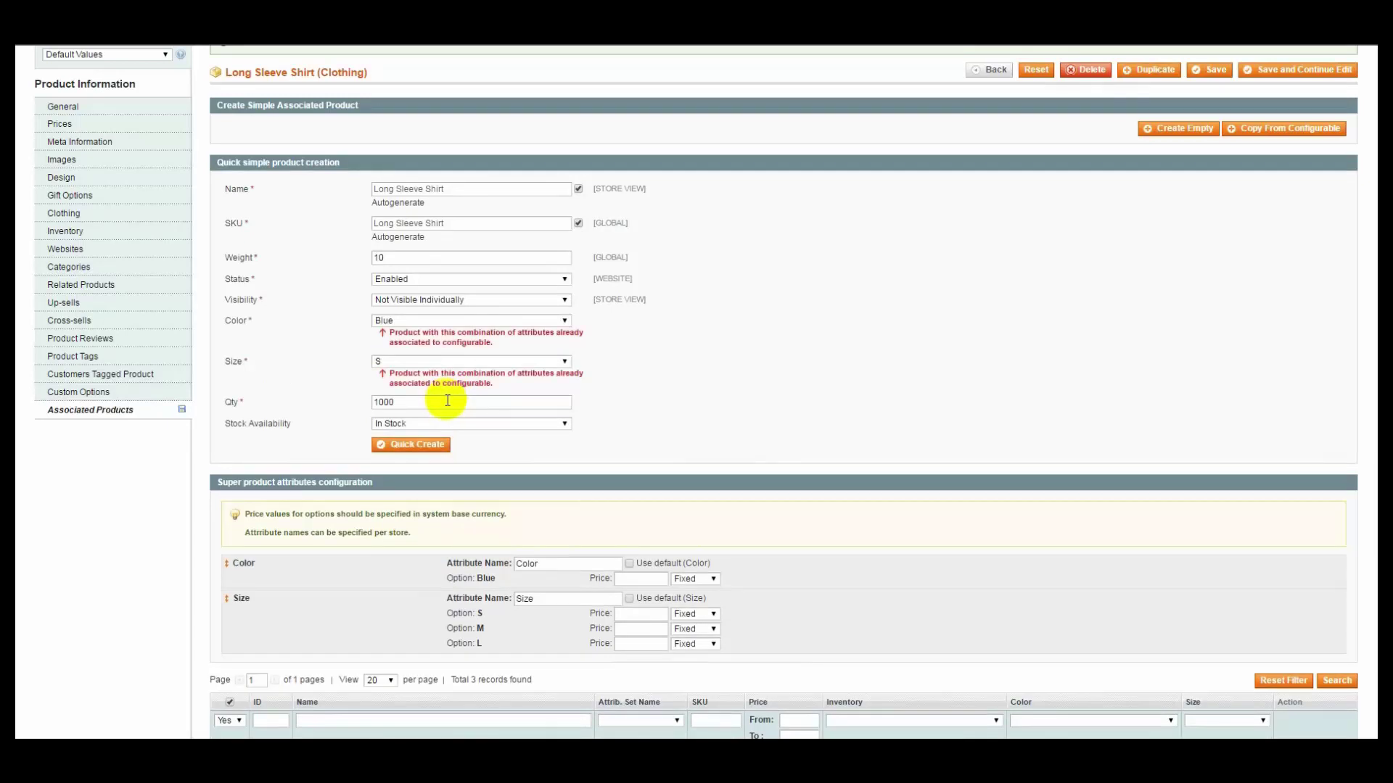
Change the color to Black for the size S variant and quick-create it.
left_click(435, 321)
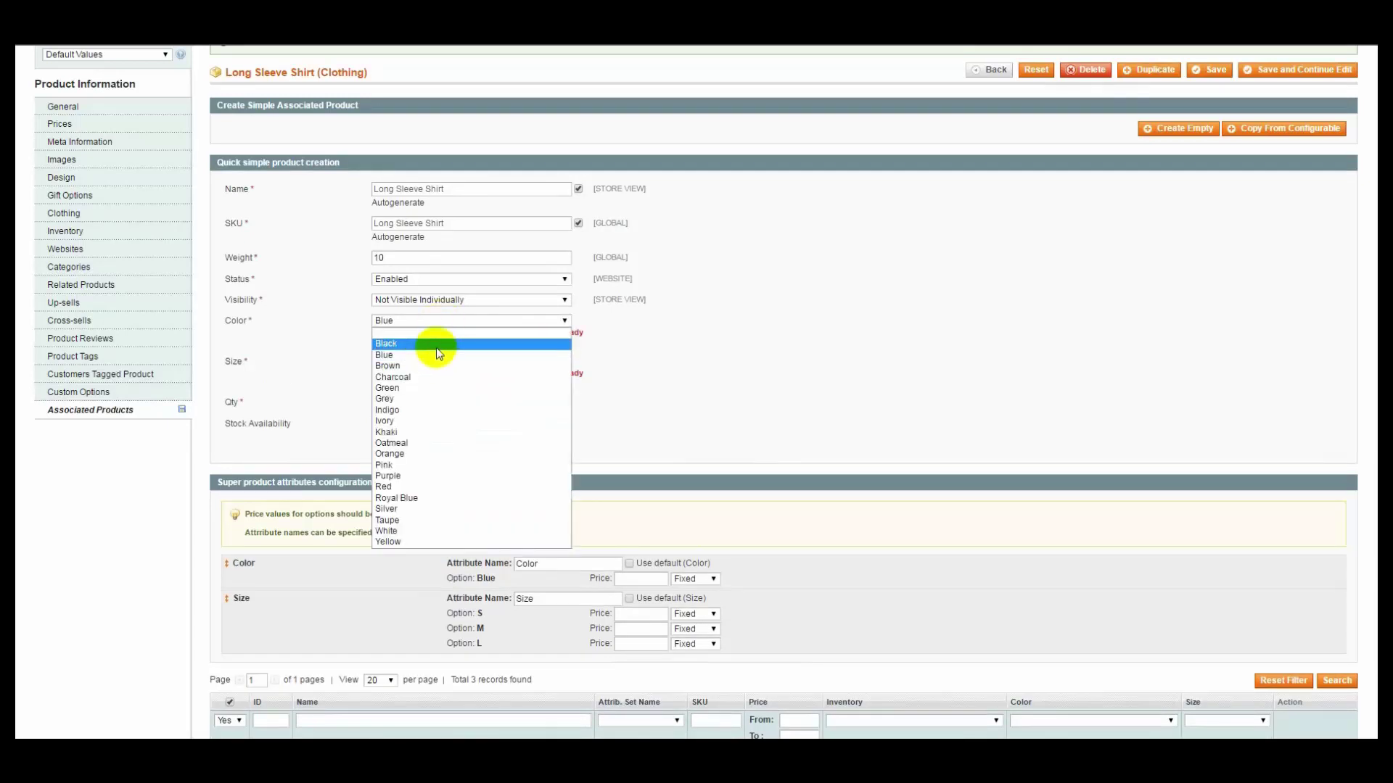
left_click(437, 345)
left_click(418, 462)
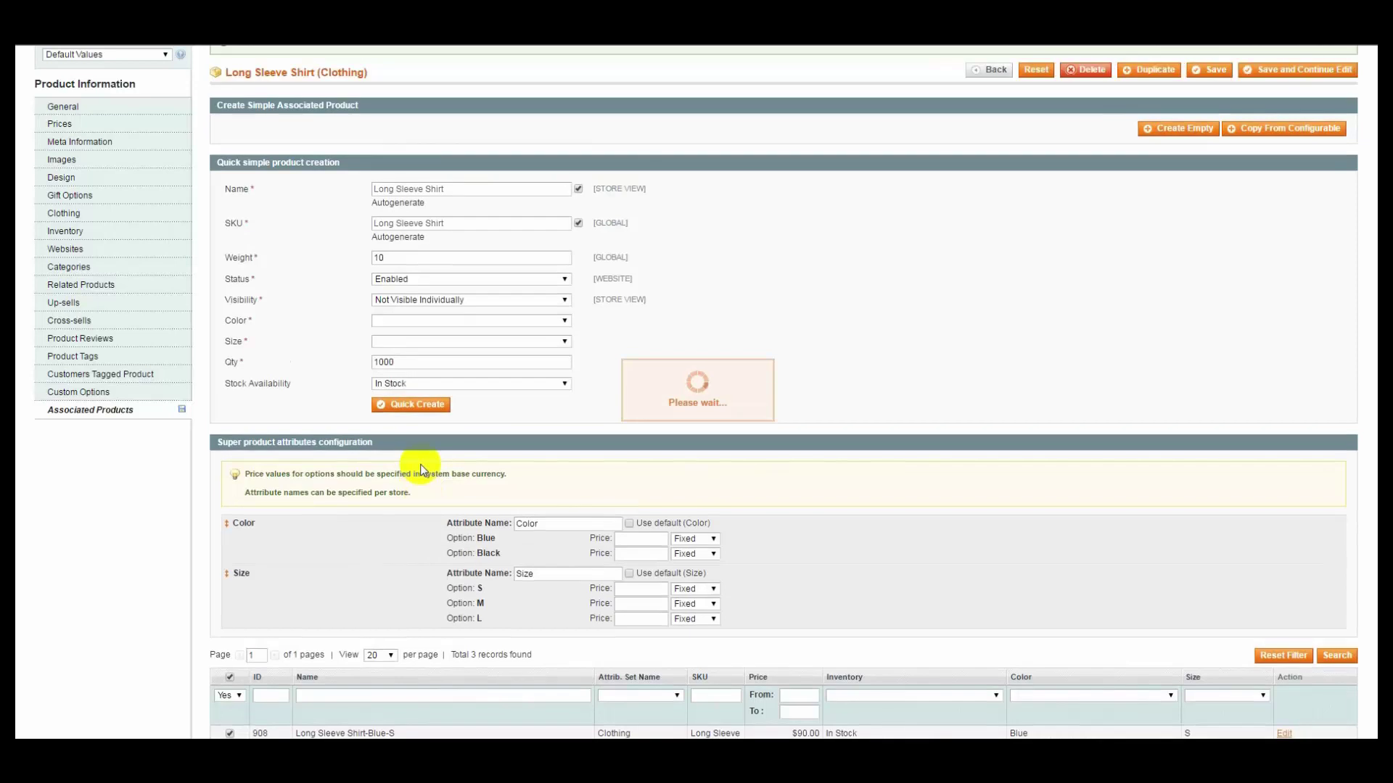
Quick-create an associated simple product with color Black and size M.
left_click(457, 322)
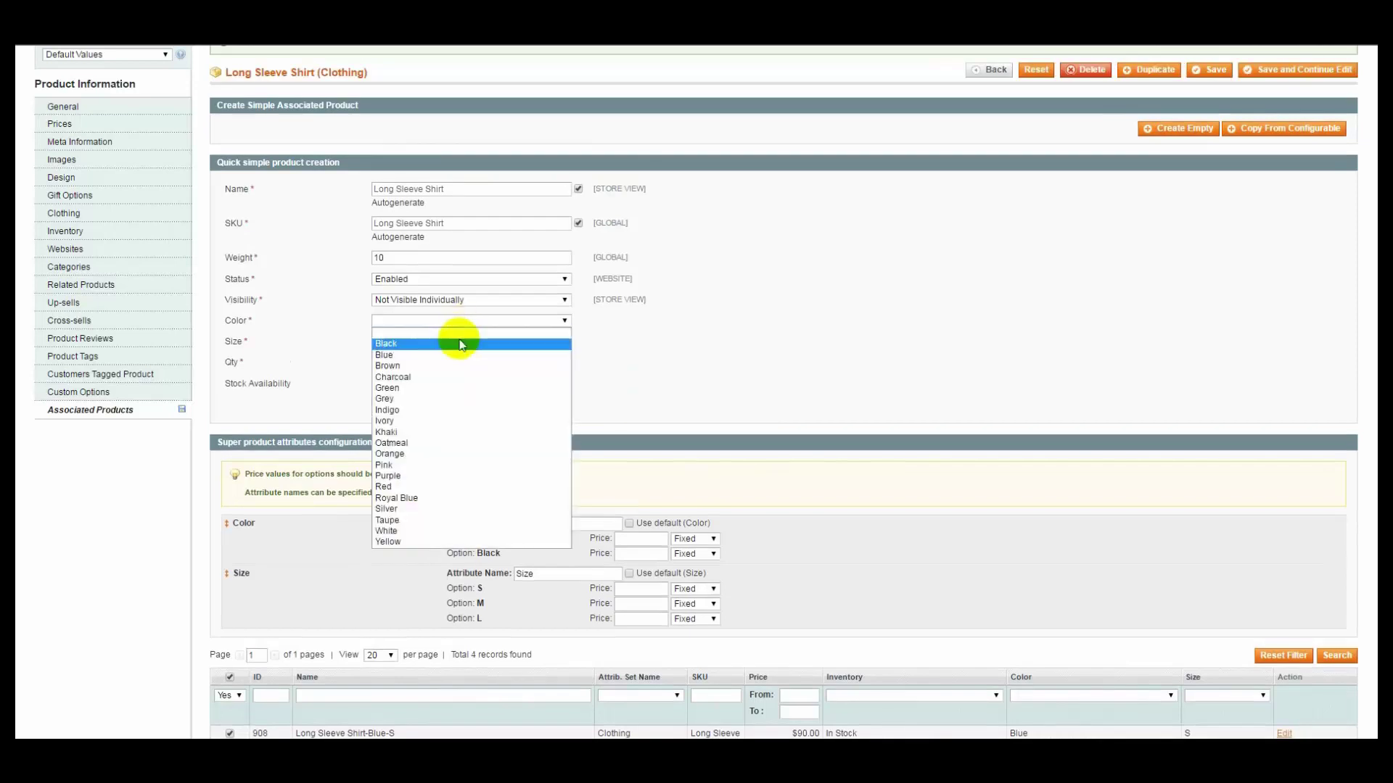
left_click(461, 345)
left_click(462, 345)
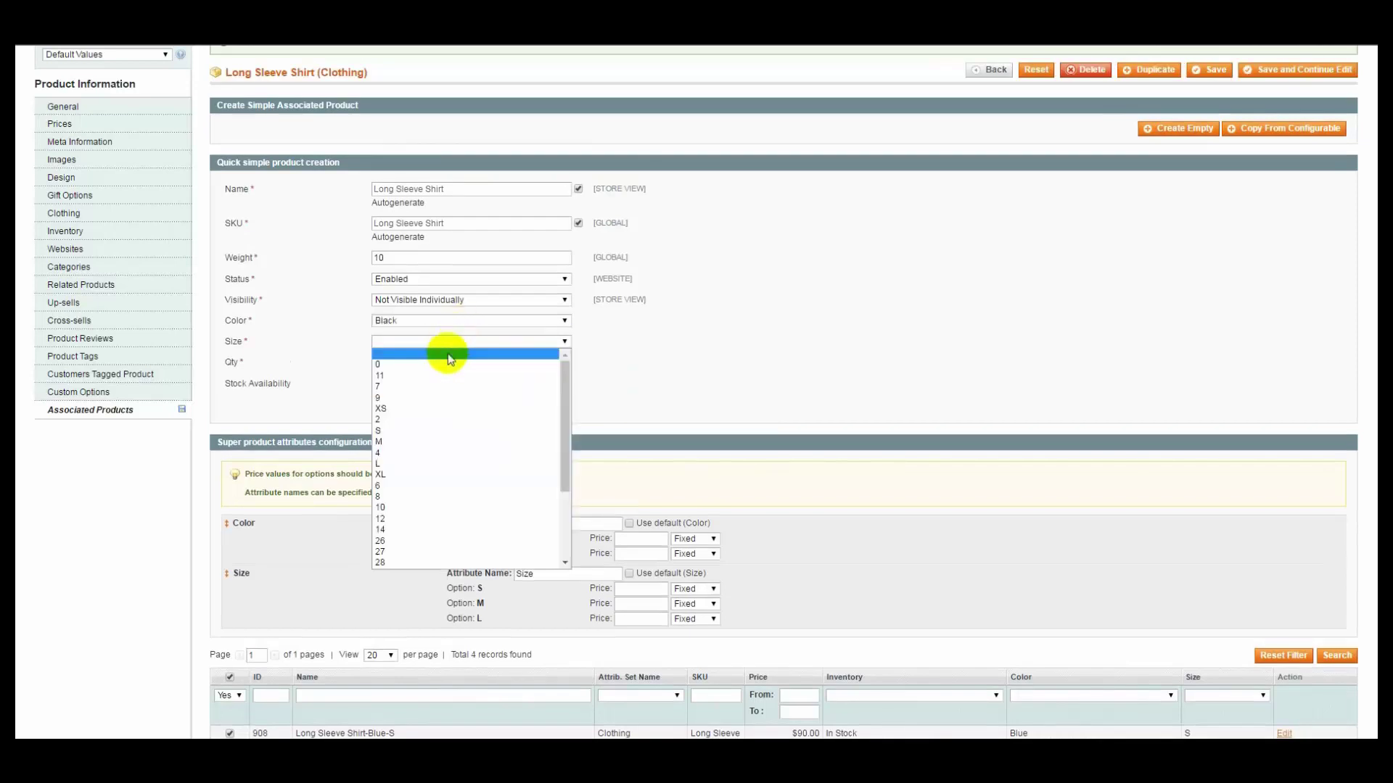
left_click(439, 441)
left_click(423, 415)
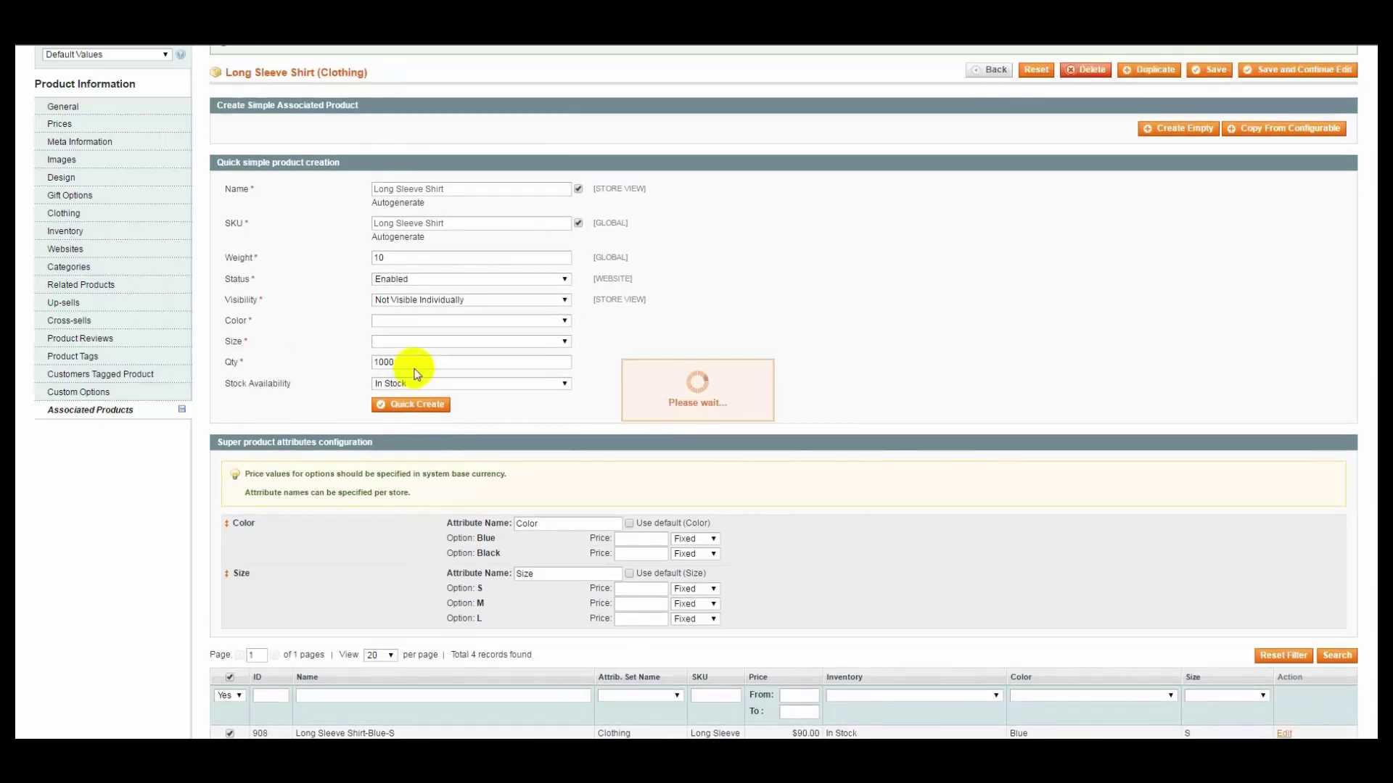
Review the associated products list, and quick-create a simple product with color Khaki and size S.
scroll(444, 385, "down", 4)
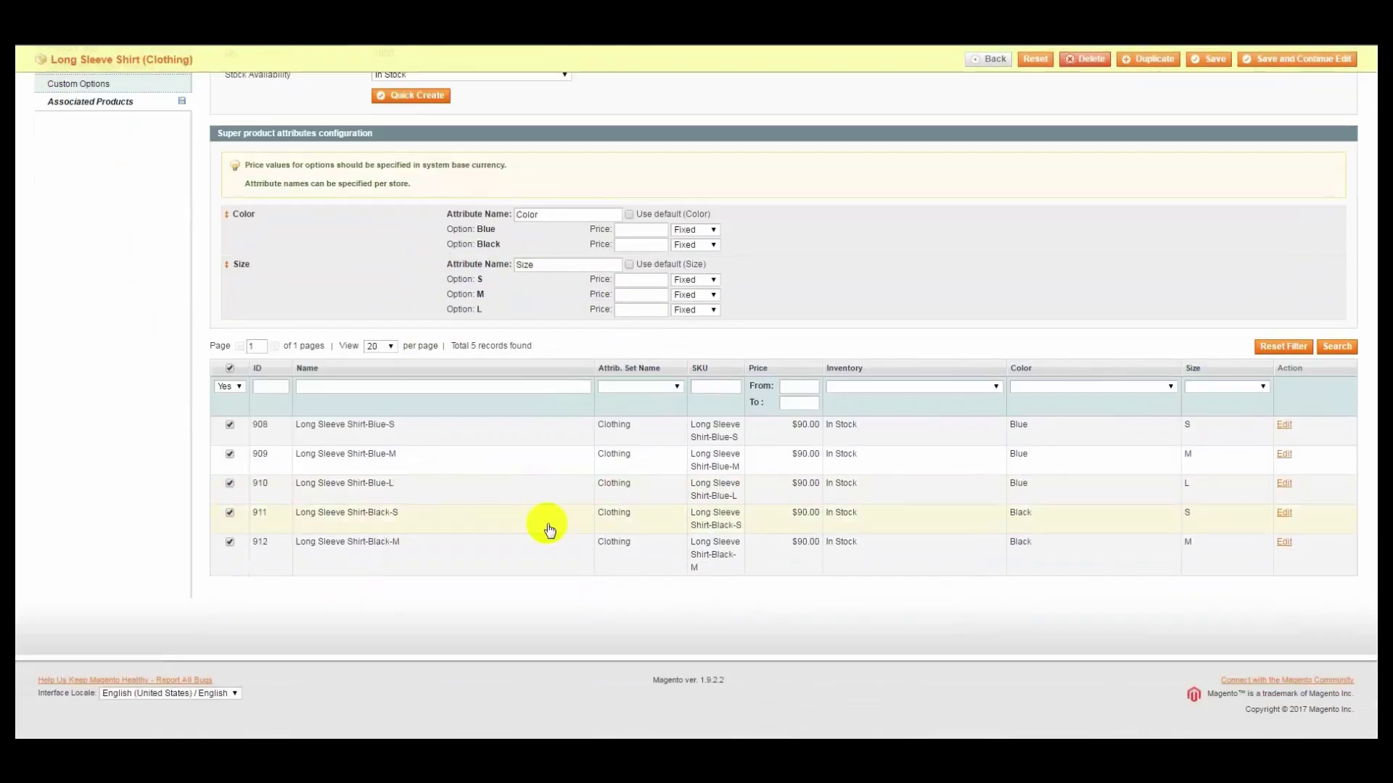
scroll(512, 435, "up", 1)
scroll(519, 443, "up", 3)
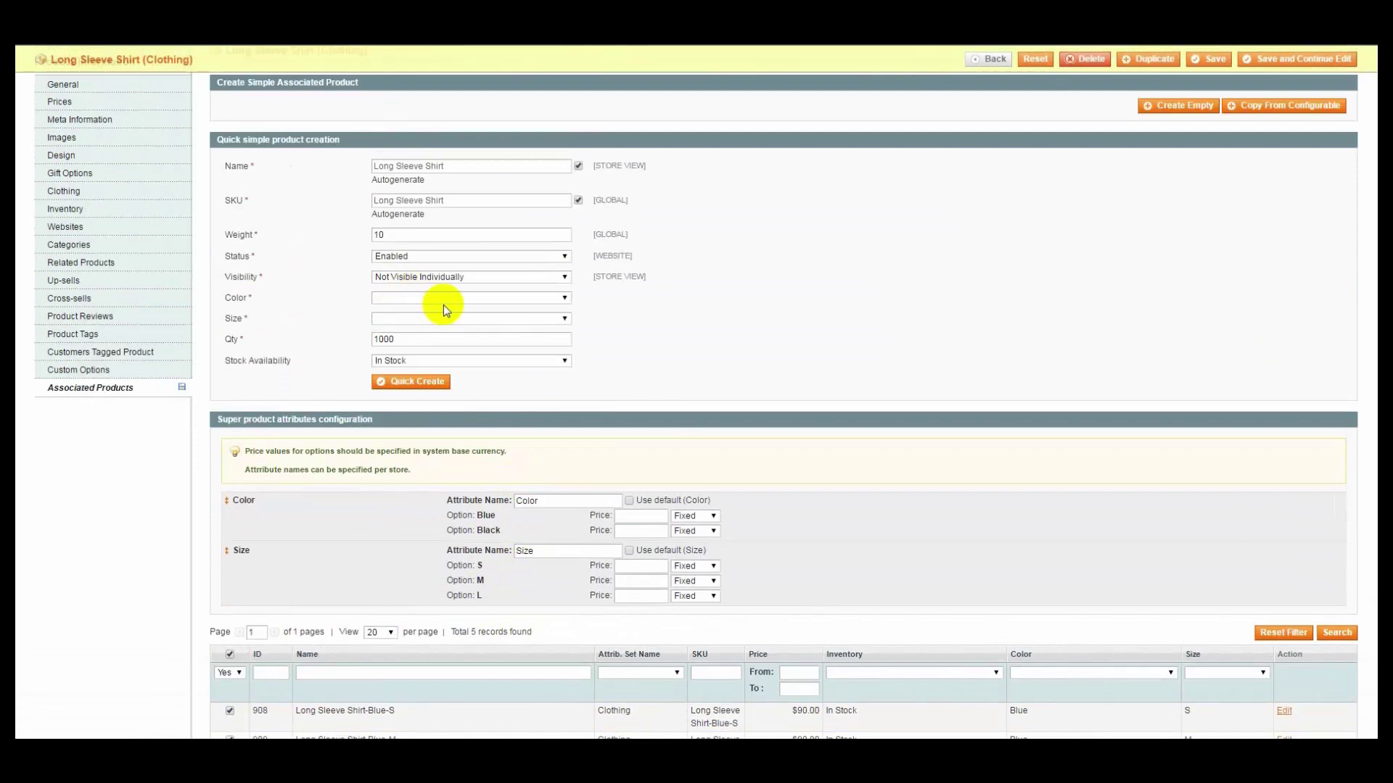
left_click(444, 299)
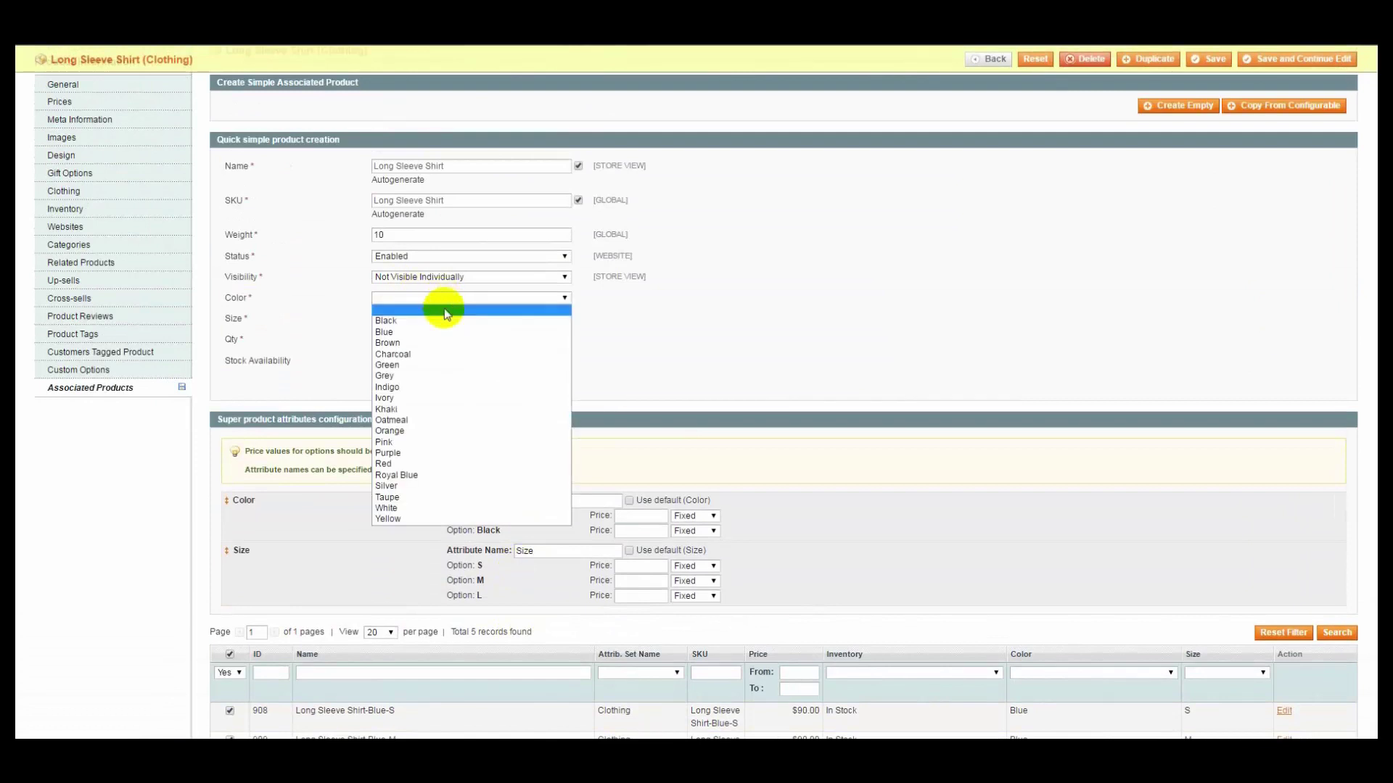
left_click(446, 410)
left_click(413, 334)
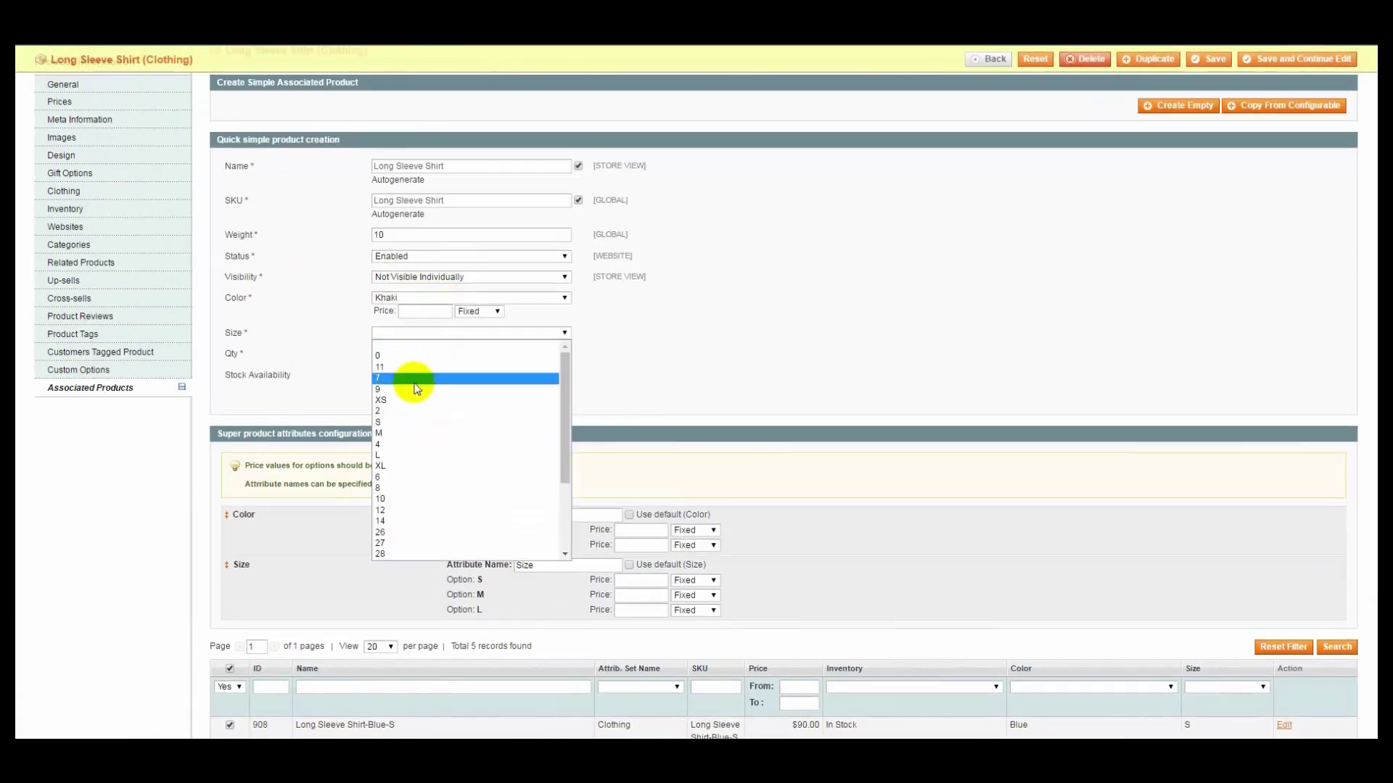
left_click(413, 423)
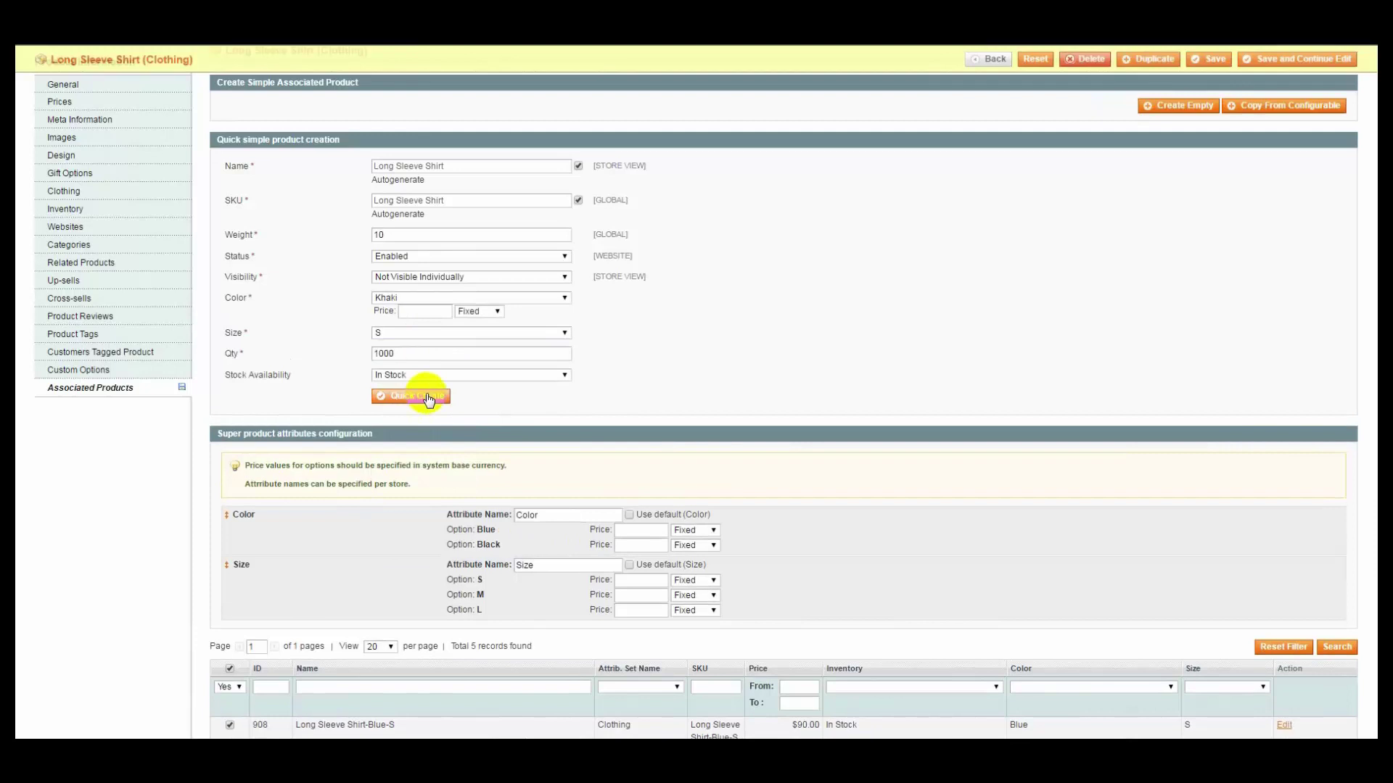
left_click(428, 398)
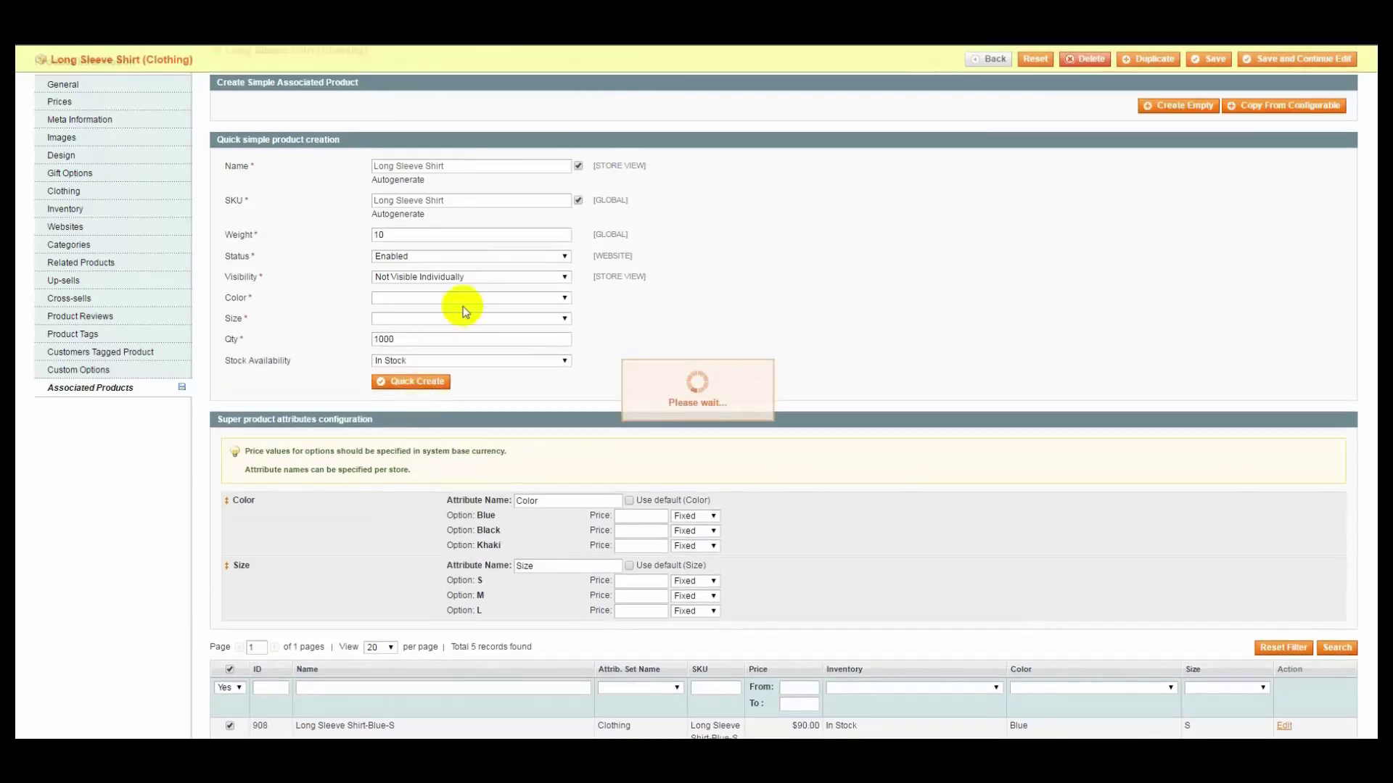
Quick-create an associated simple product with color Khaki and size L.
left_click(458, 298)
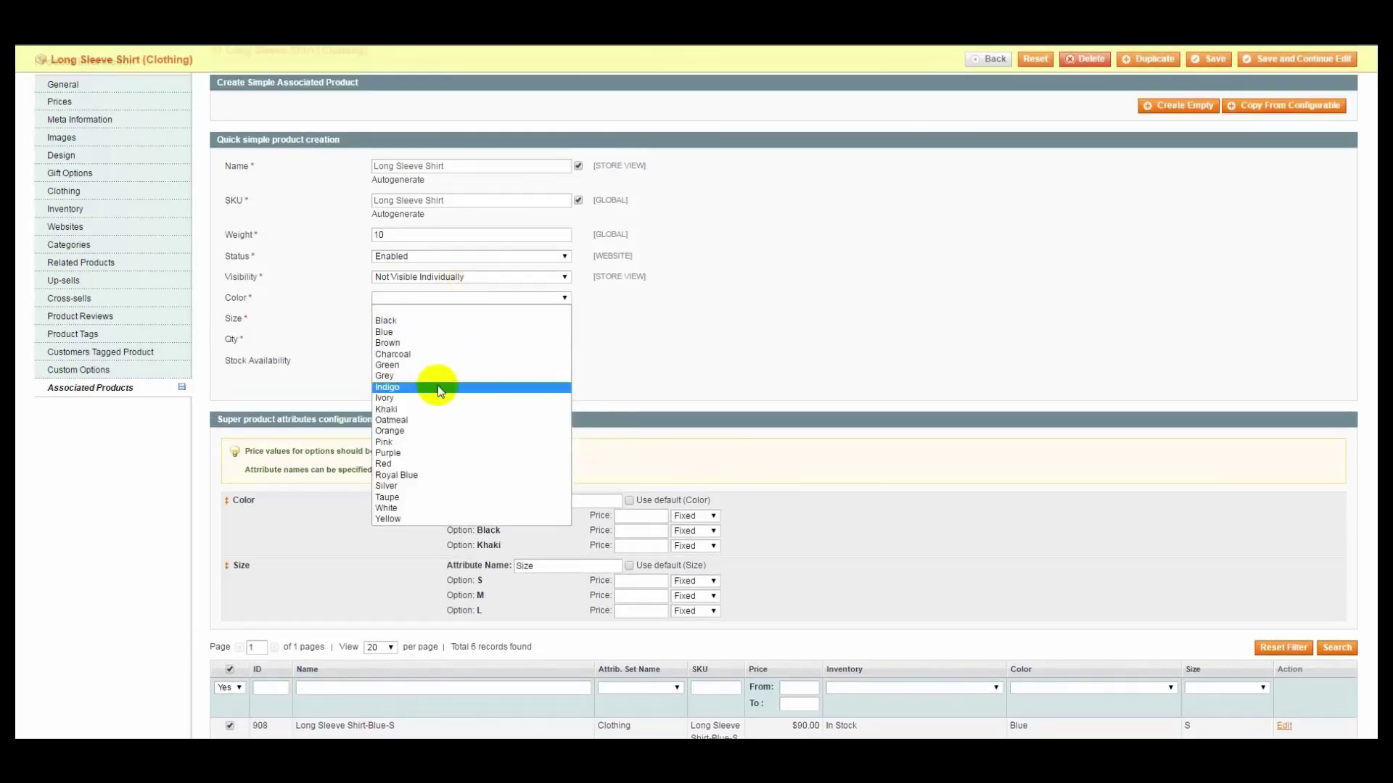
left_click(428, 409)
left_click(442, 320)
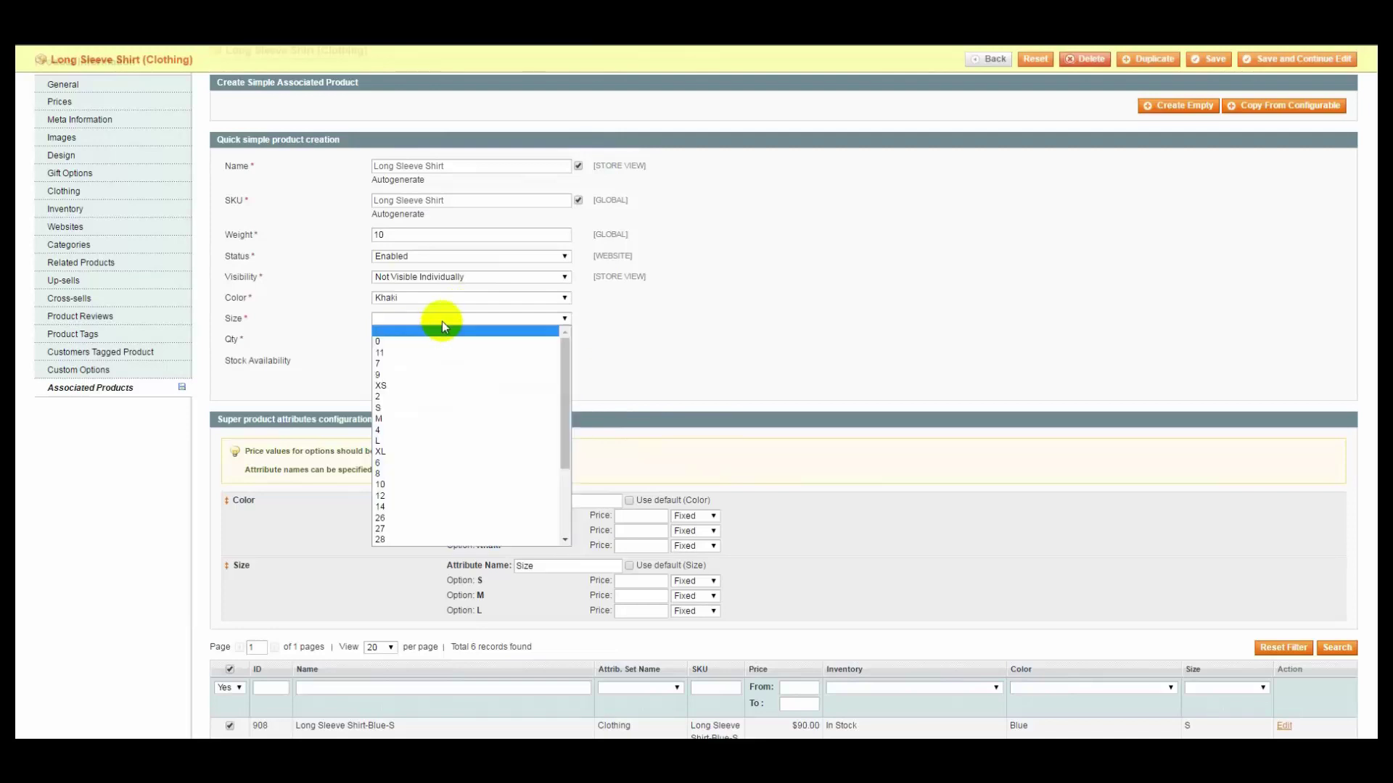
left_click(404, 440)
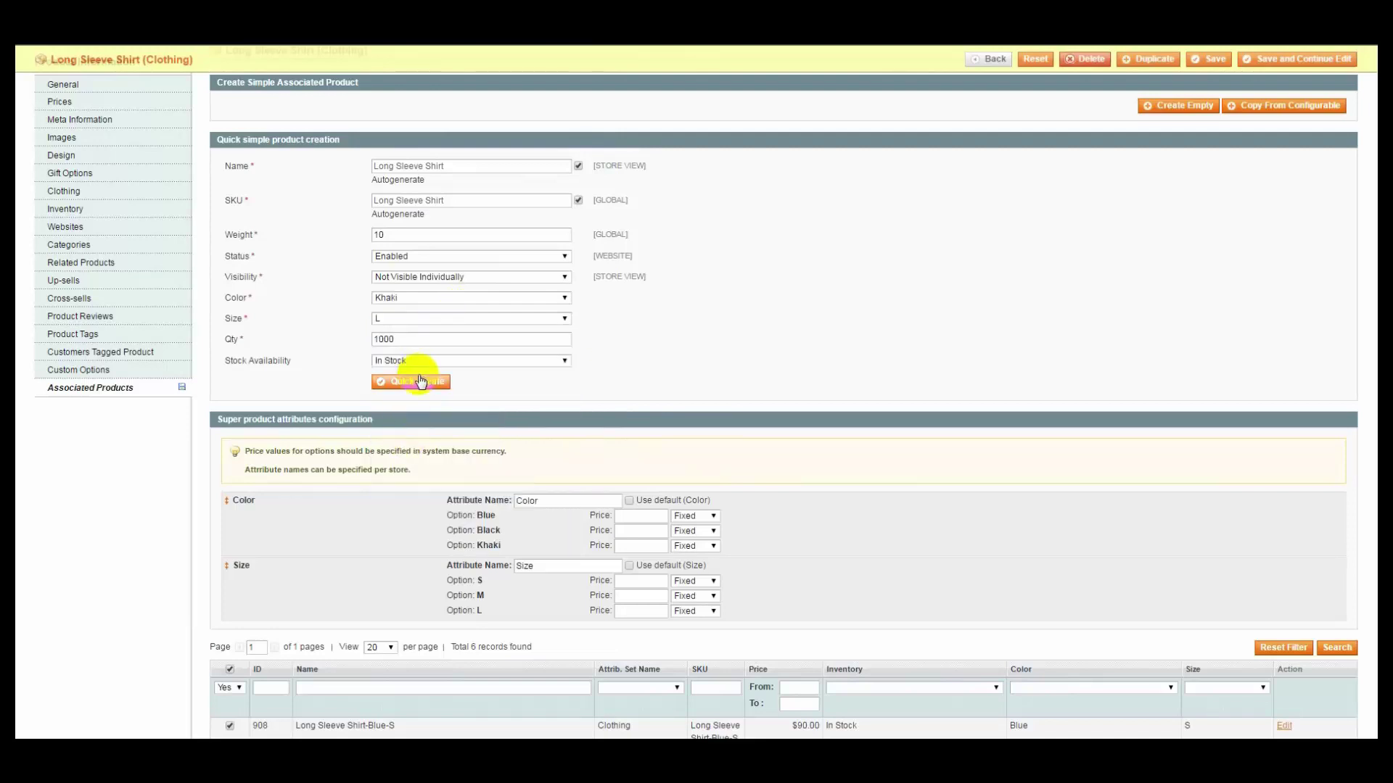
left_click(412, 379)
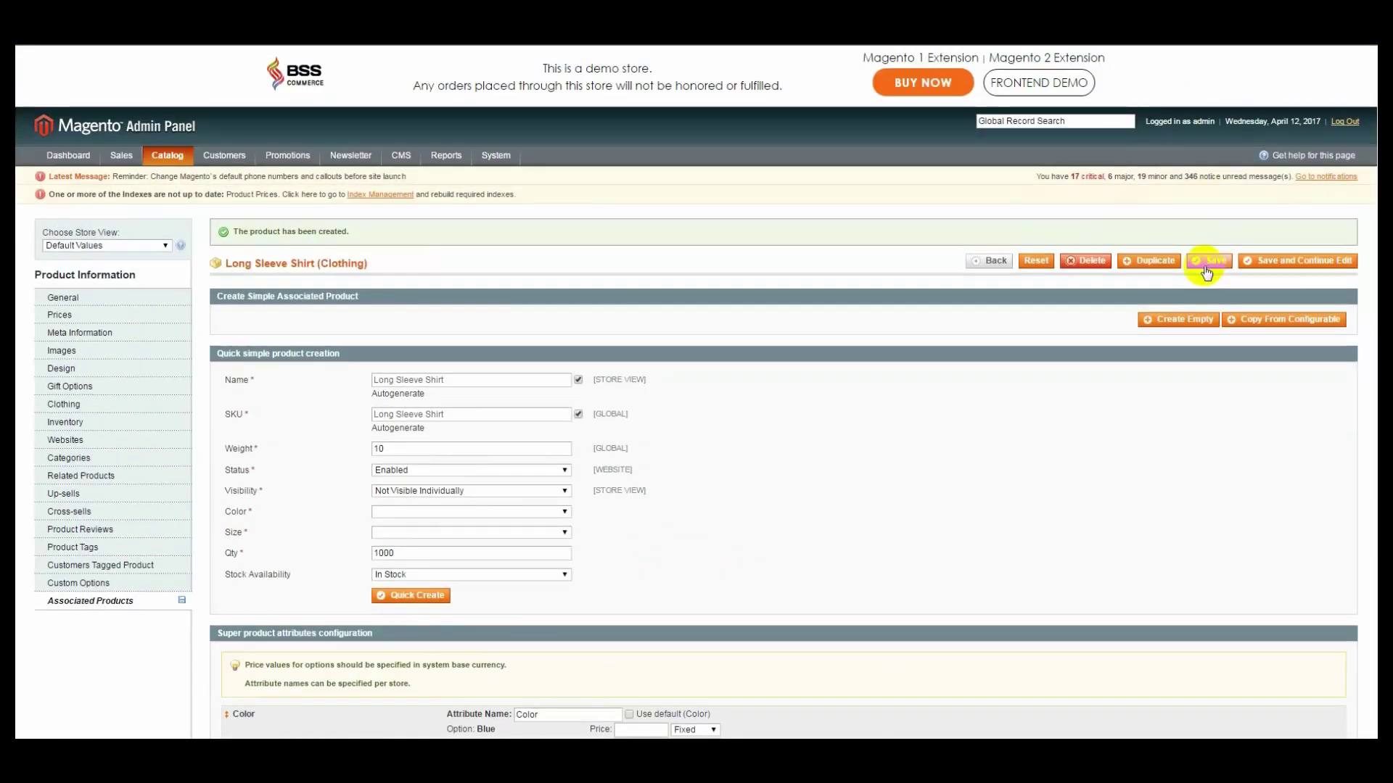
Check the list of associated simple products and save the configurable Long Sleeve Shirt product.
scroll(1109, 507, "down", 8)
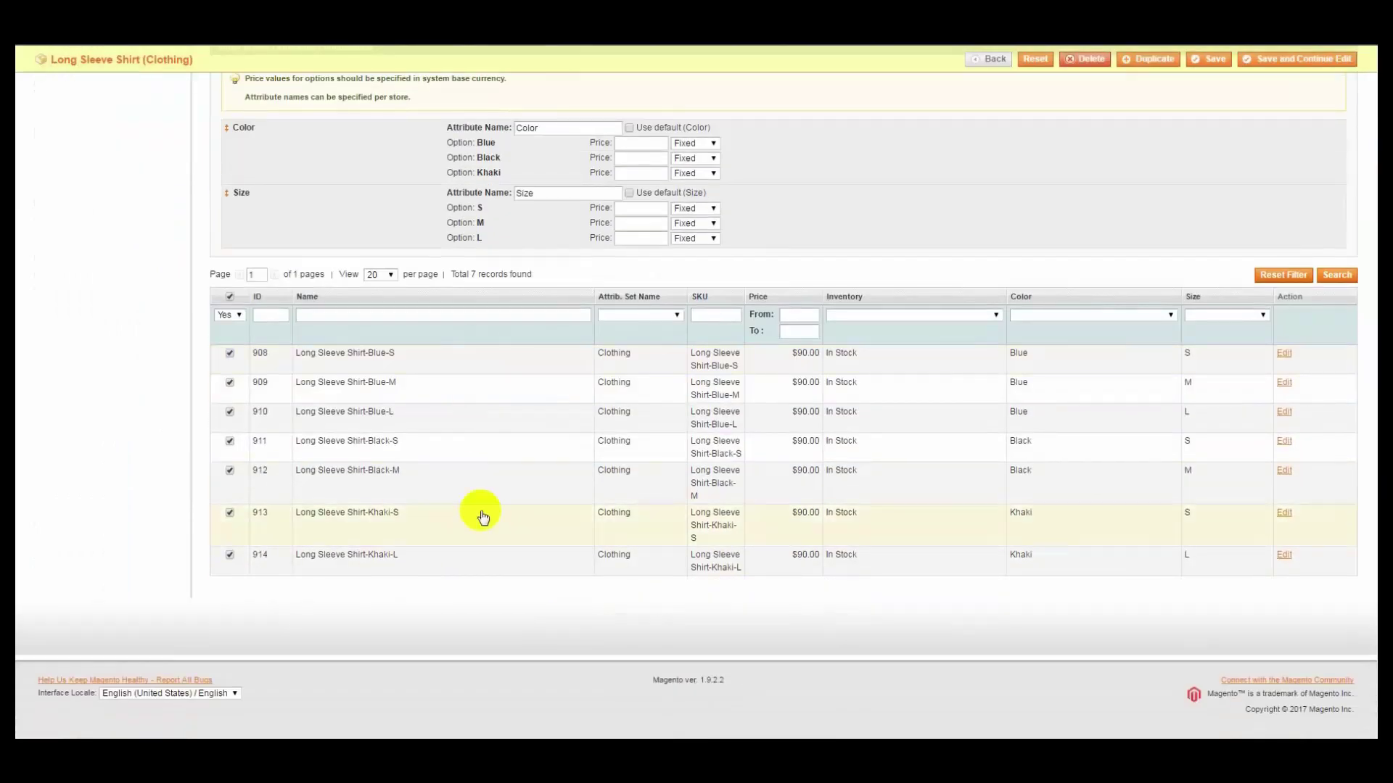
scroll(1197, 488, "up", 8)
left_click(1214, 107)
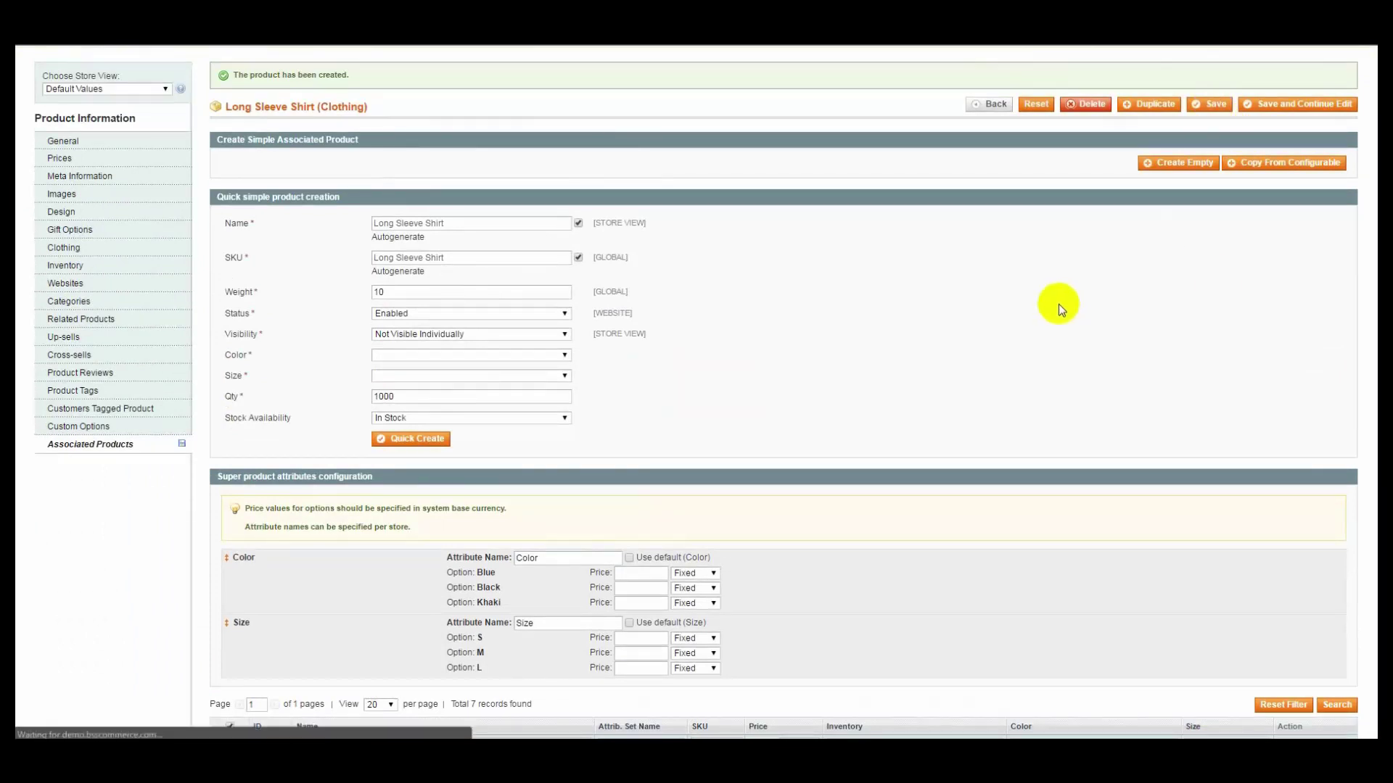
Switch to the Madison Island storefront and open the Long Sleeve Shirt from the men's Shirts category.
scroll(1042, 321, "up", 2)
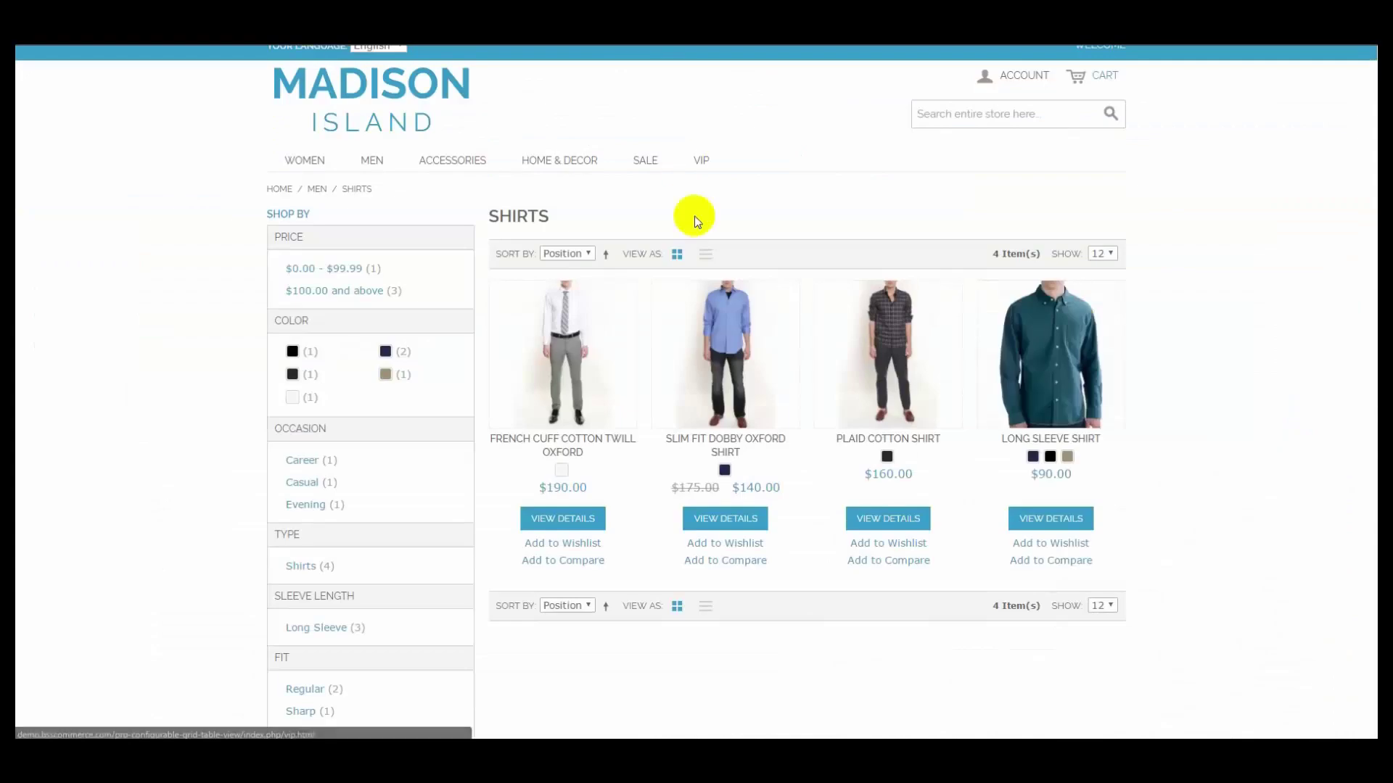
left_click(1059, 436)
left_click(1041, 411)
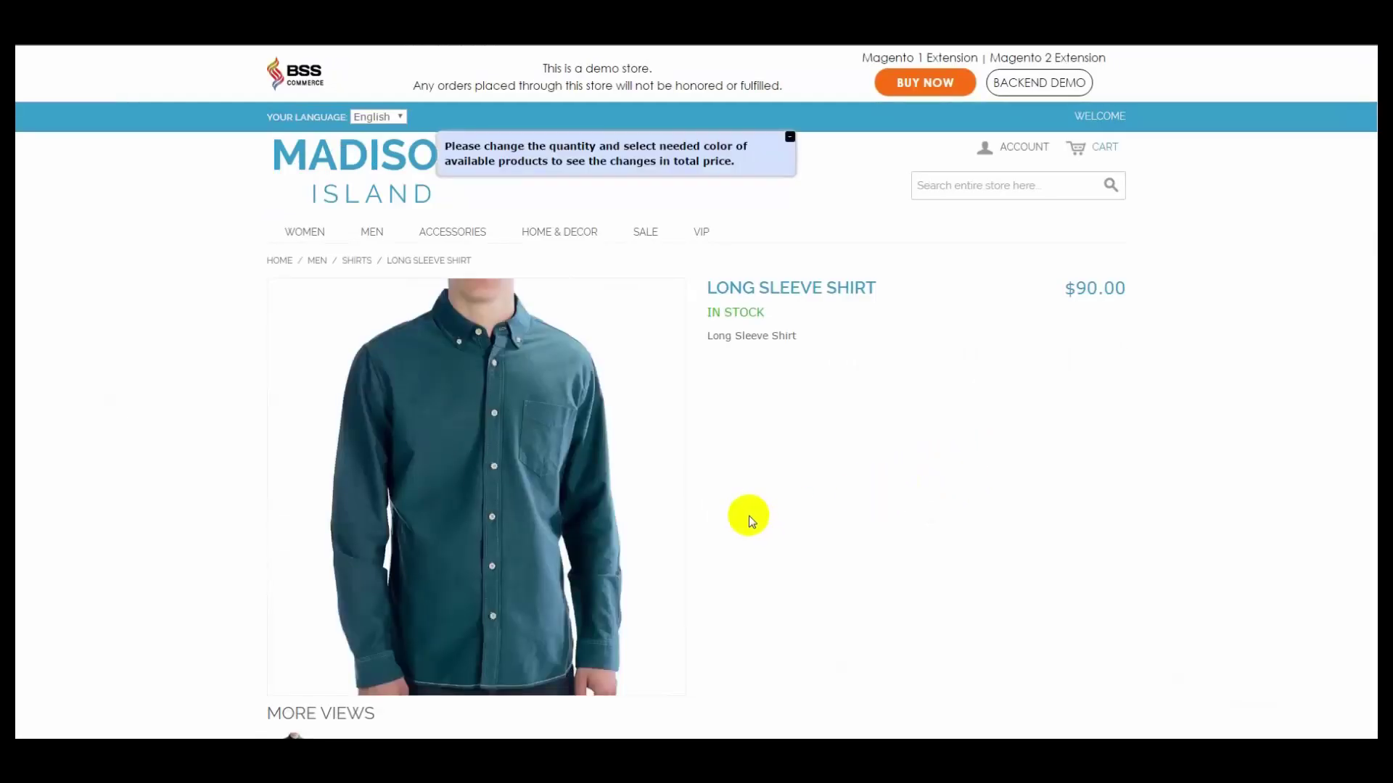
Select color Blue and size S for the Long Sleeve Shirt on its storefront page.
scroll(749, 516, "down", 3)
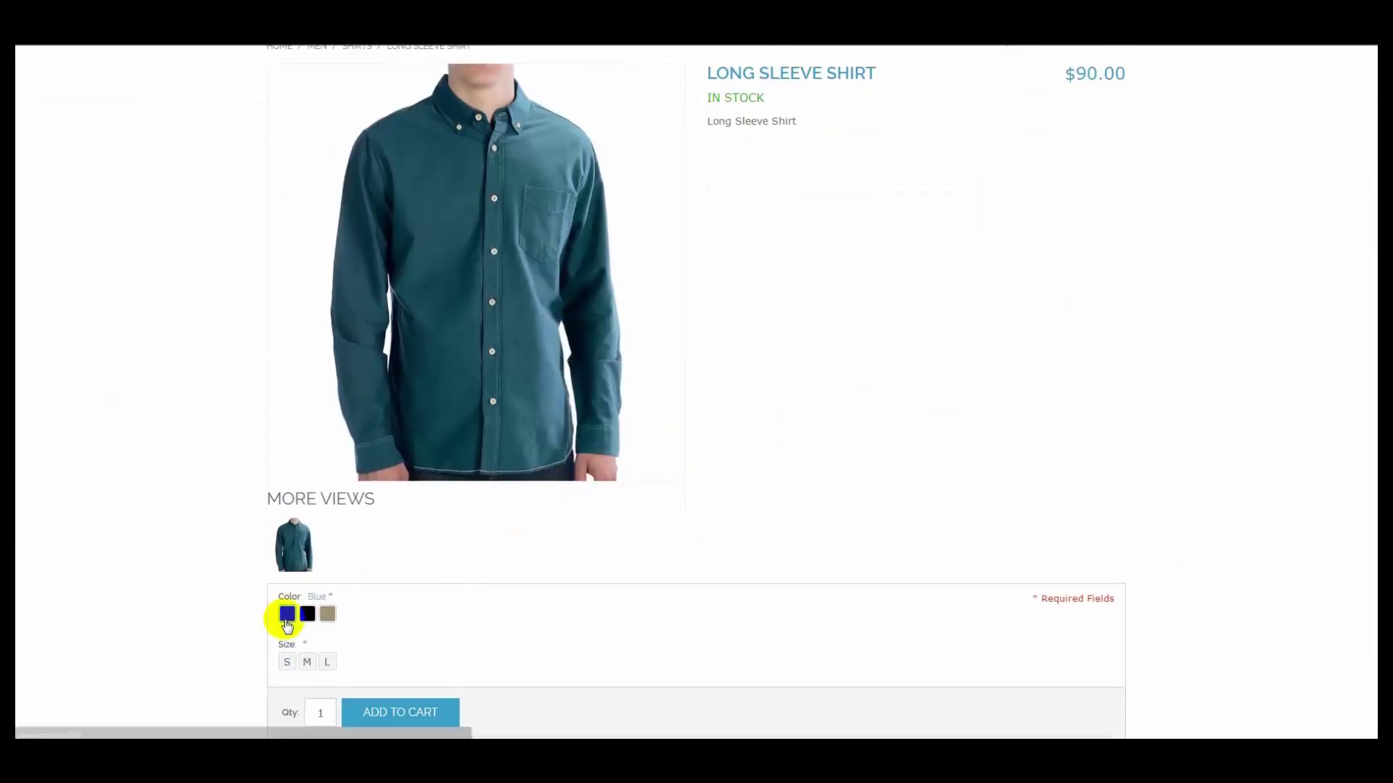
left_click(282, 615)
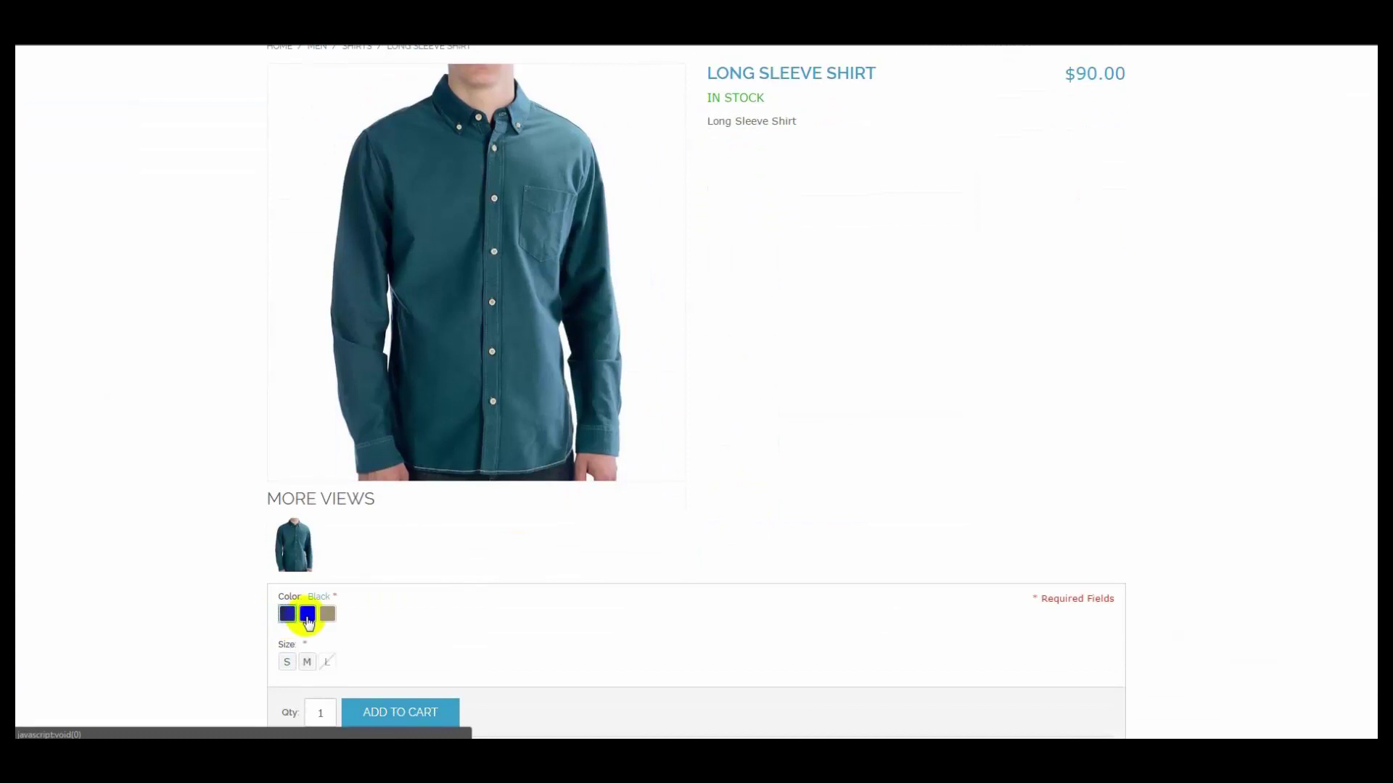
left_click(287, 669)
scroll(392, 671, "down", 1)
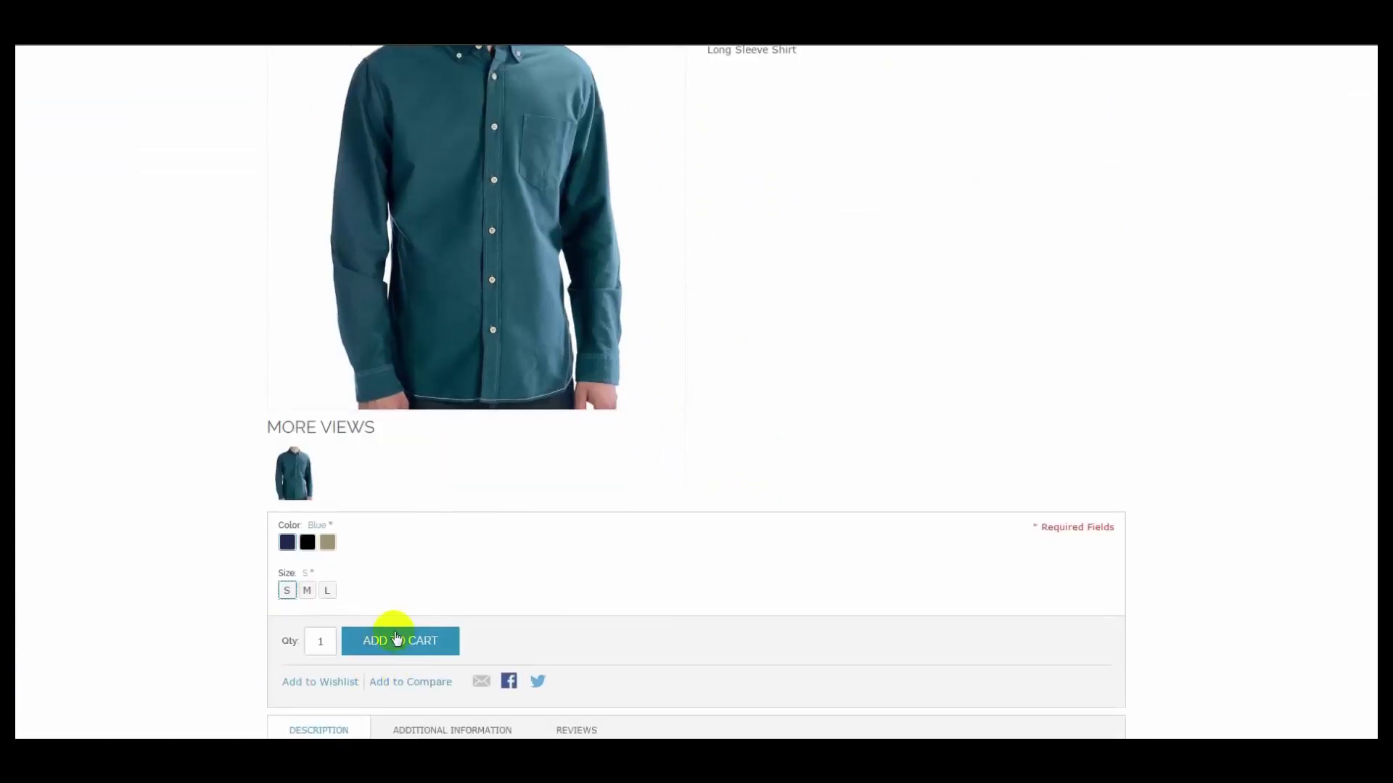